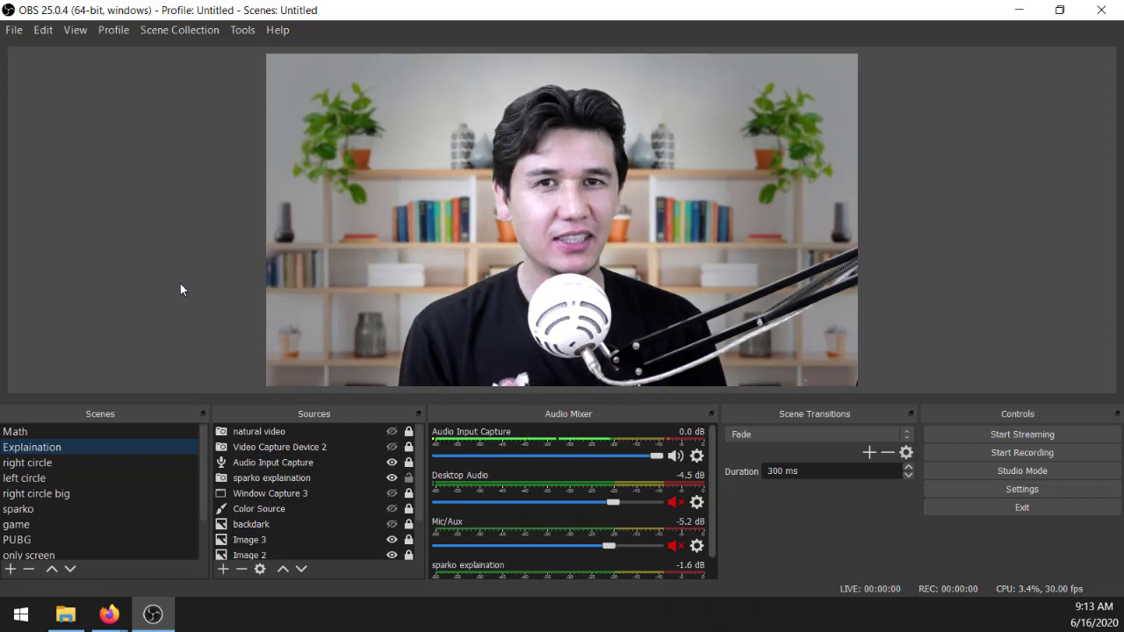
Add a new scene named "Scr one".
scroll(132, 457, "down", 1)
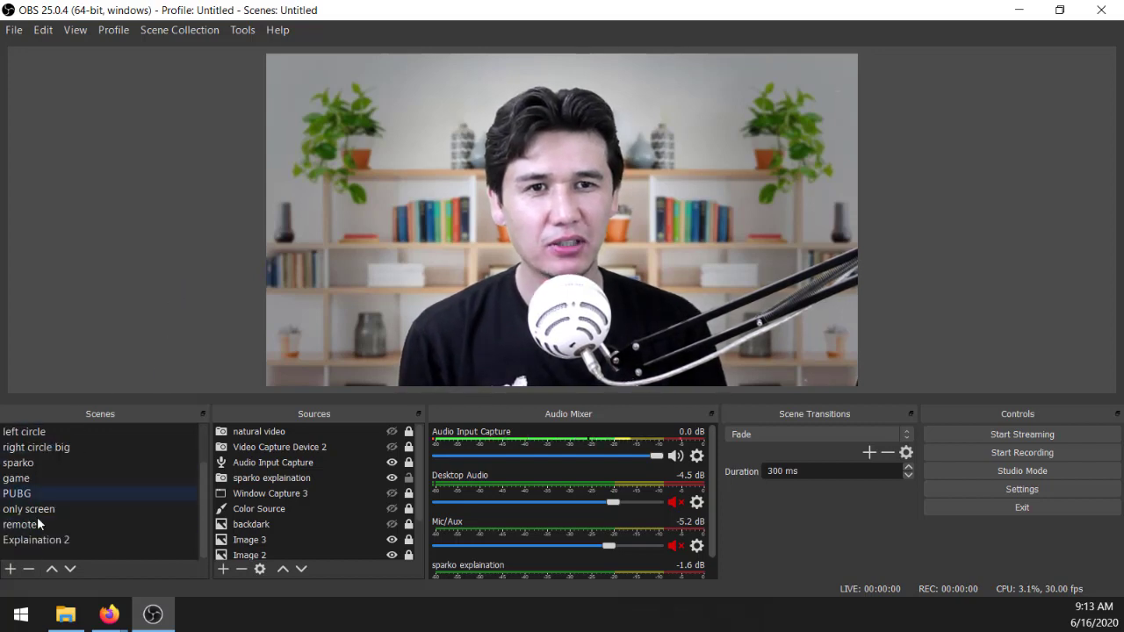
left_click(11, 569)
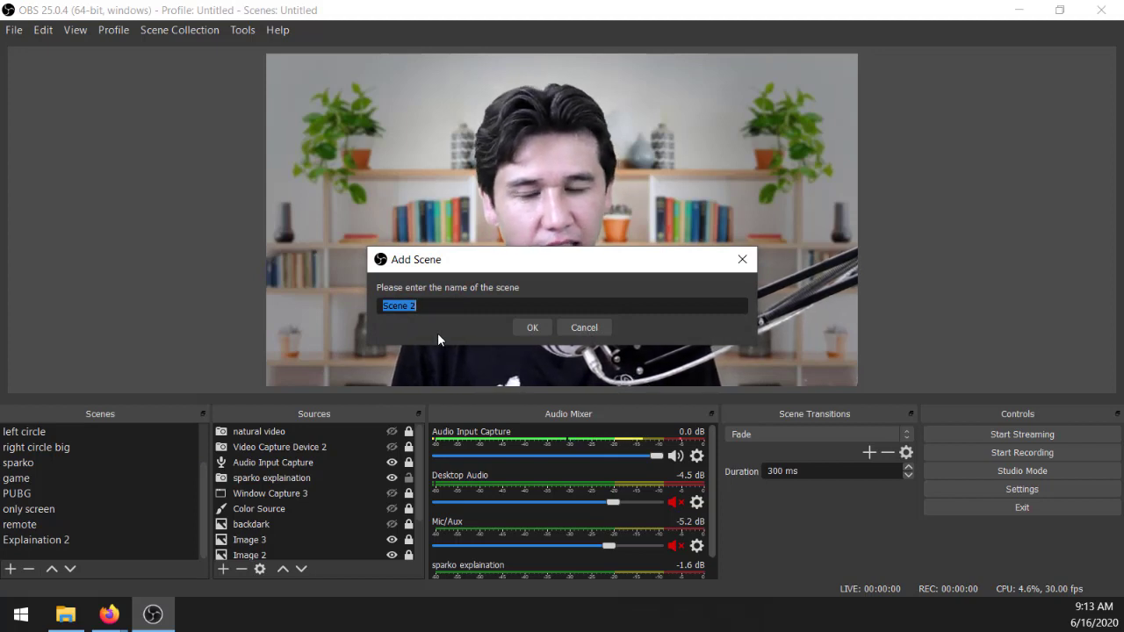
type("Sc")
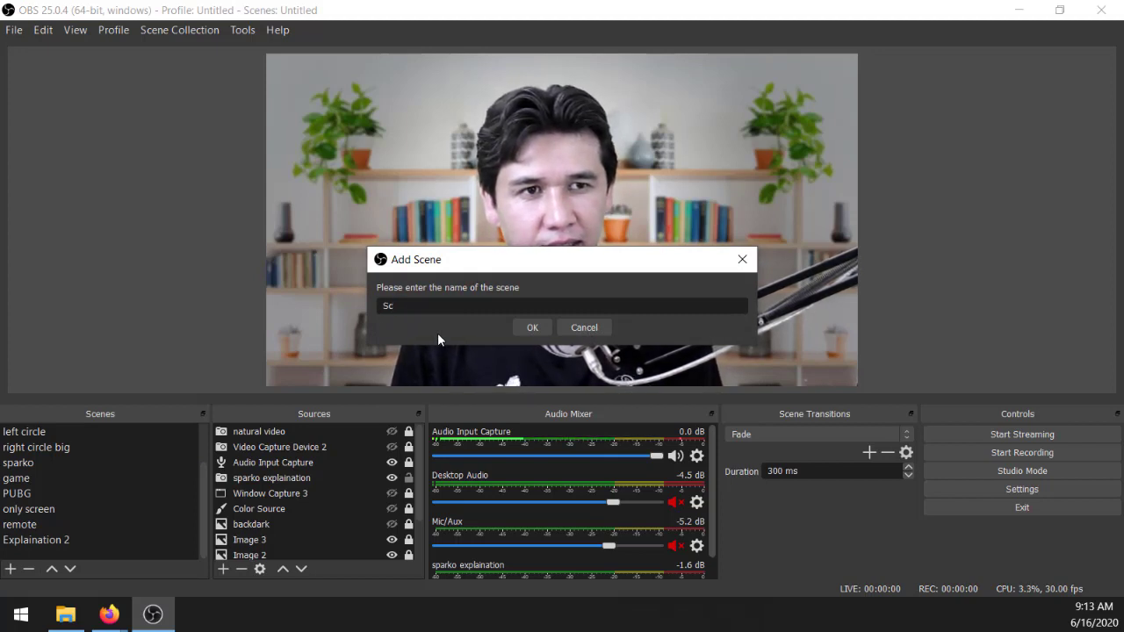
type("r")
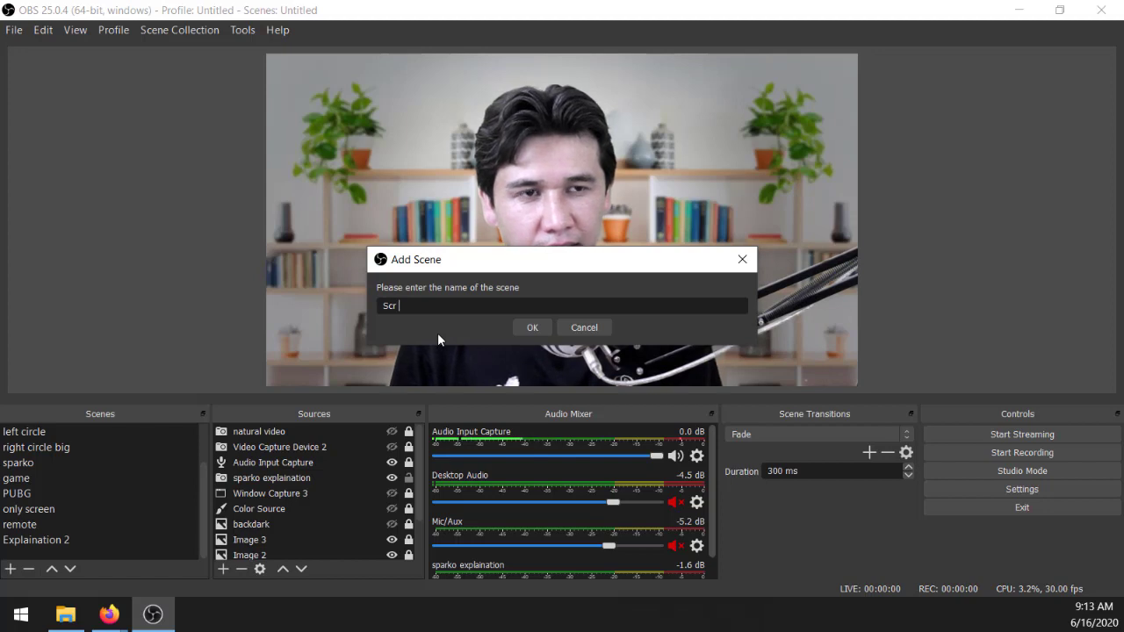
type(" B")
key("BackSpace")
key("BackSpace")
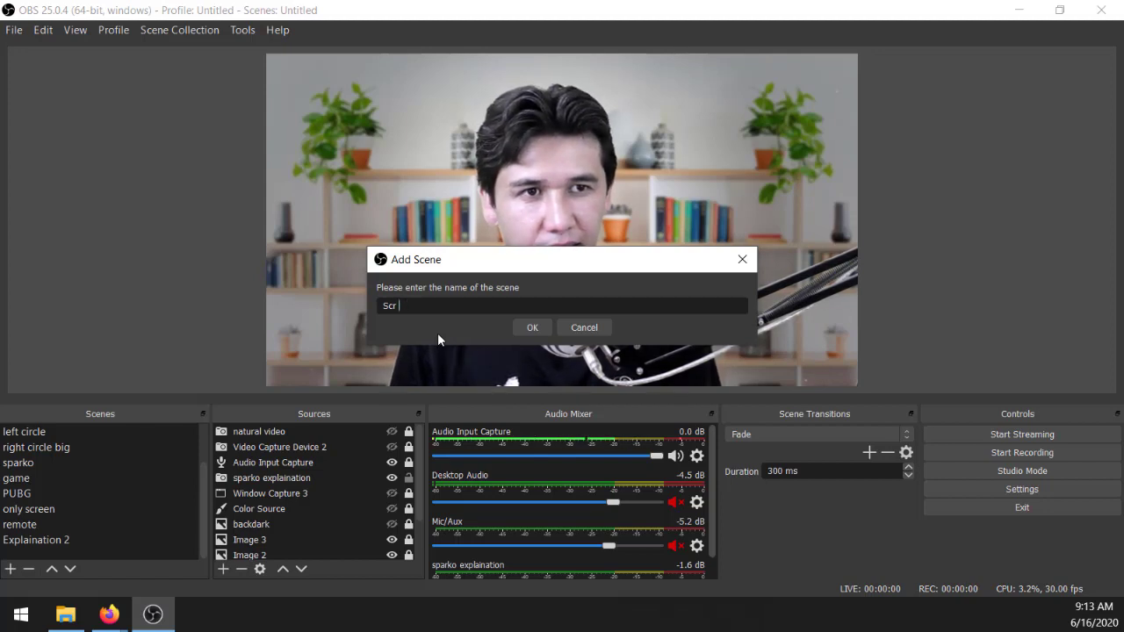
type("one")
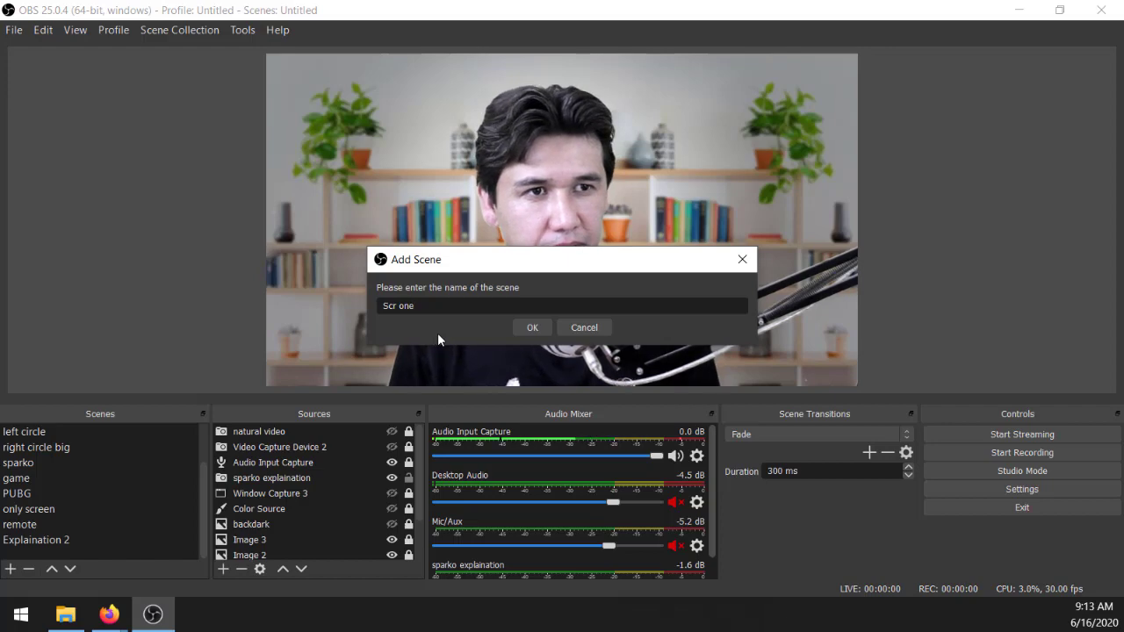
left_click(531, 329)
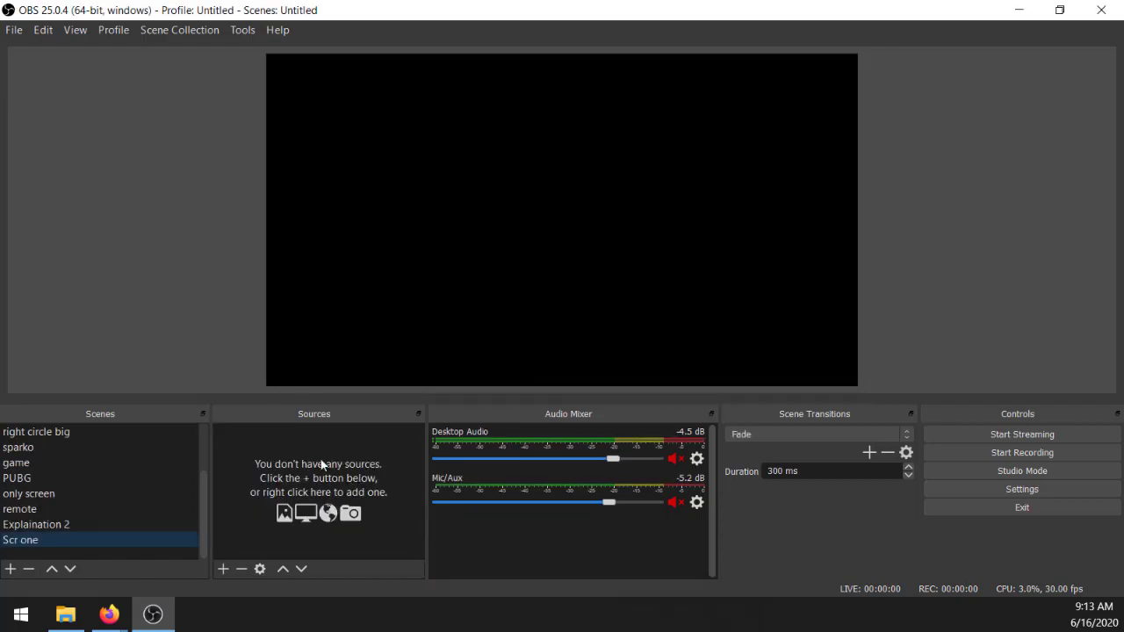
Add a display capture source named "normal Zoom" to the Scr one scene, capturing Display 2: 1920x1080 @ -1920,0.
left_click(223, 569)
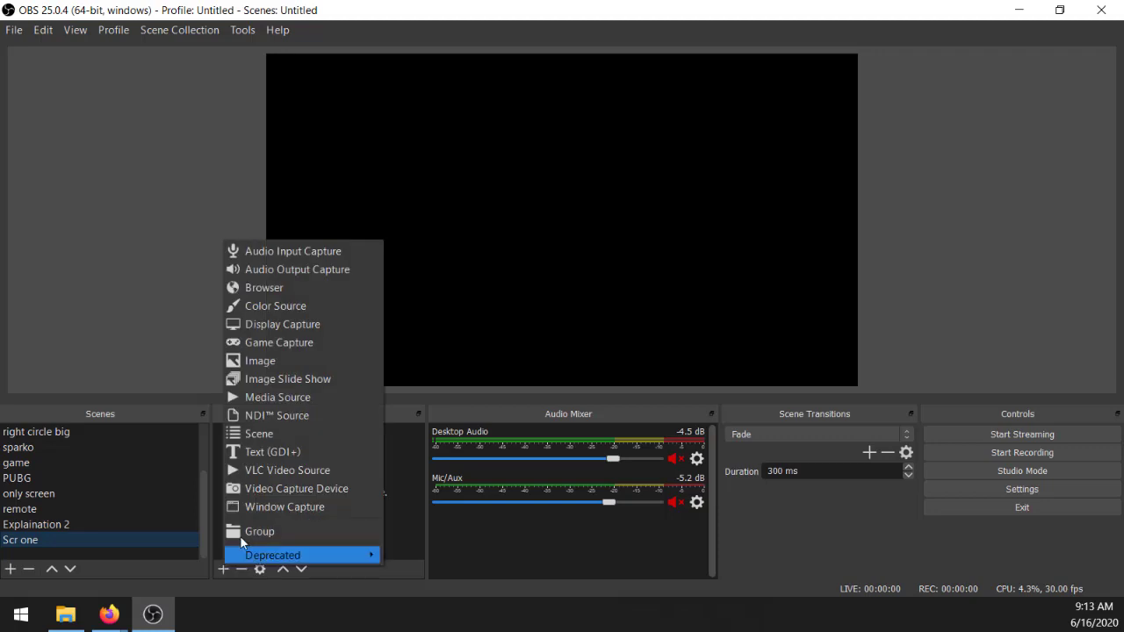
left_click(282, 326)
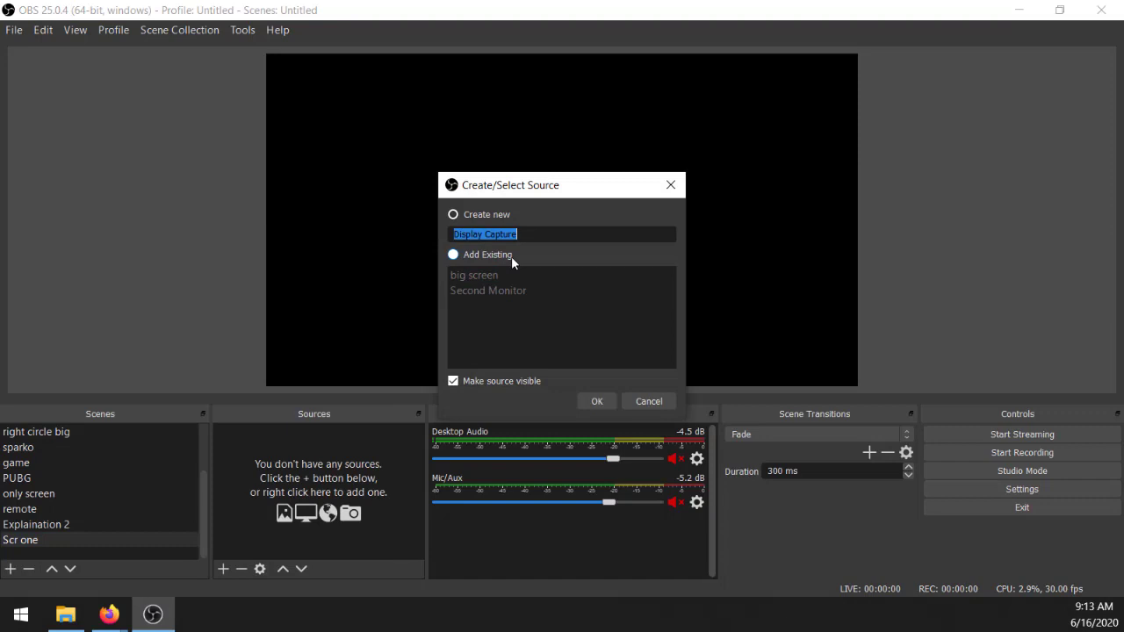
type("noo")
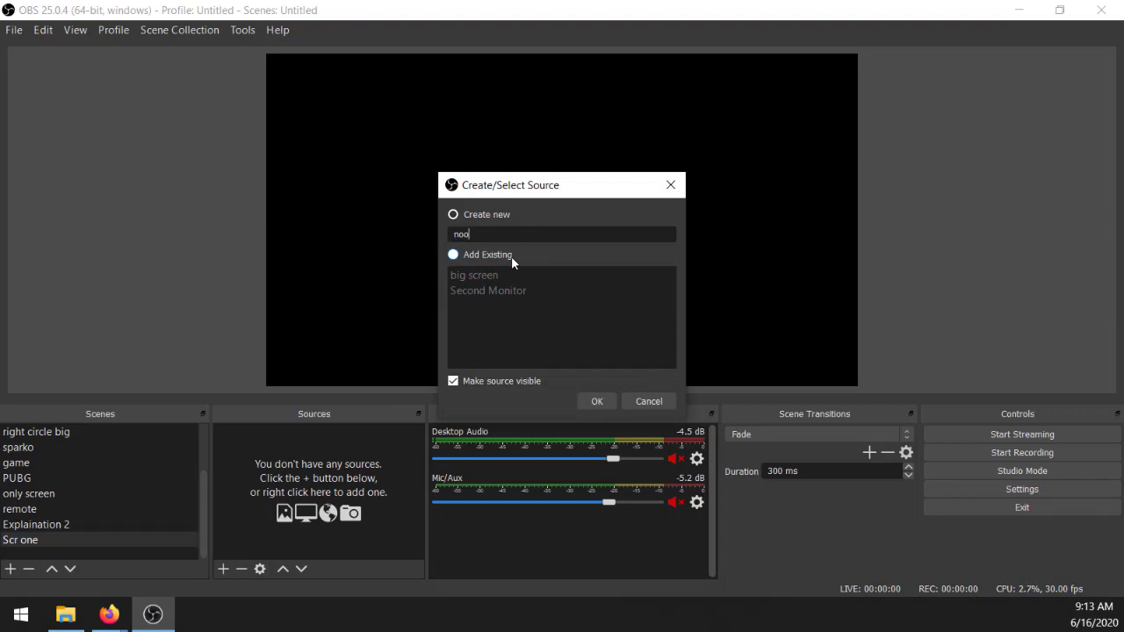
key("BackSpace")
type("rmal Zoom")
left_click(590, 407)
left_click(456, 395)
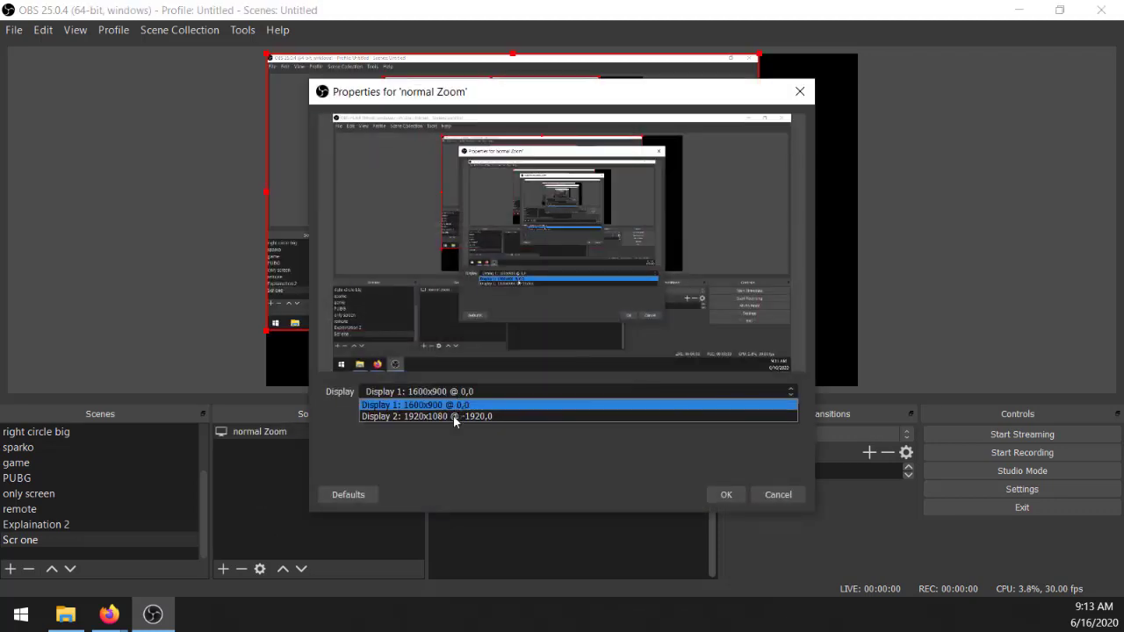
left_click(453, 417)
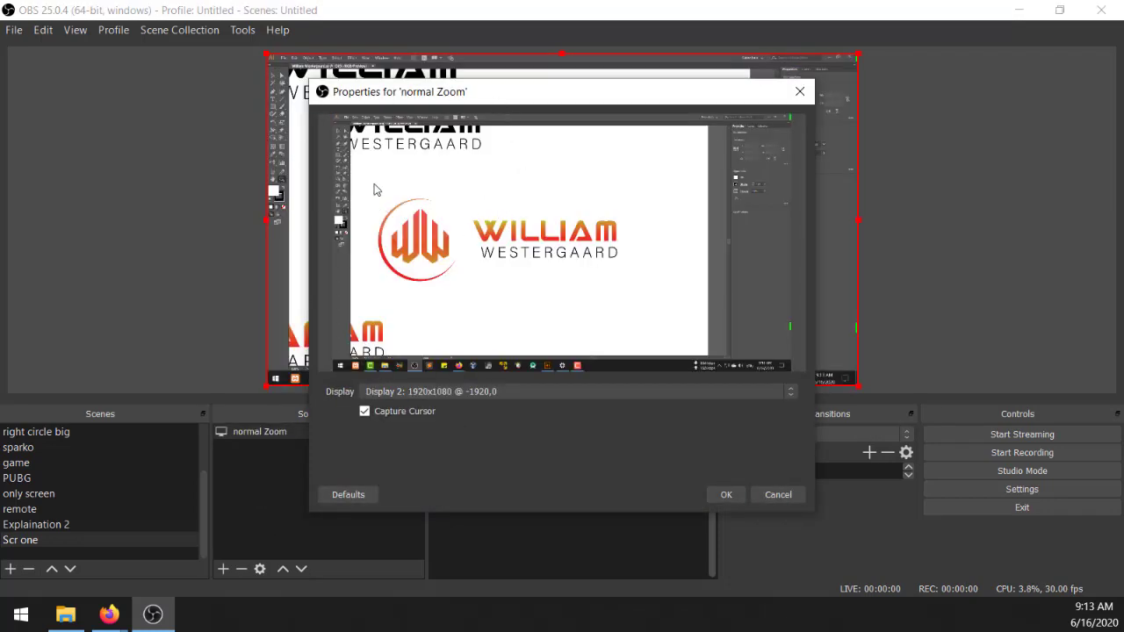
left_click(728, 497)
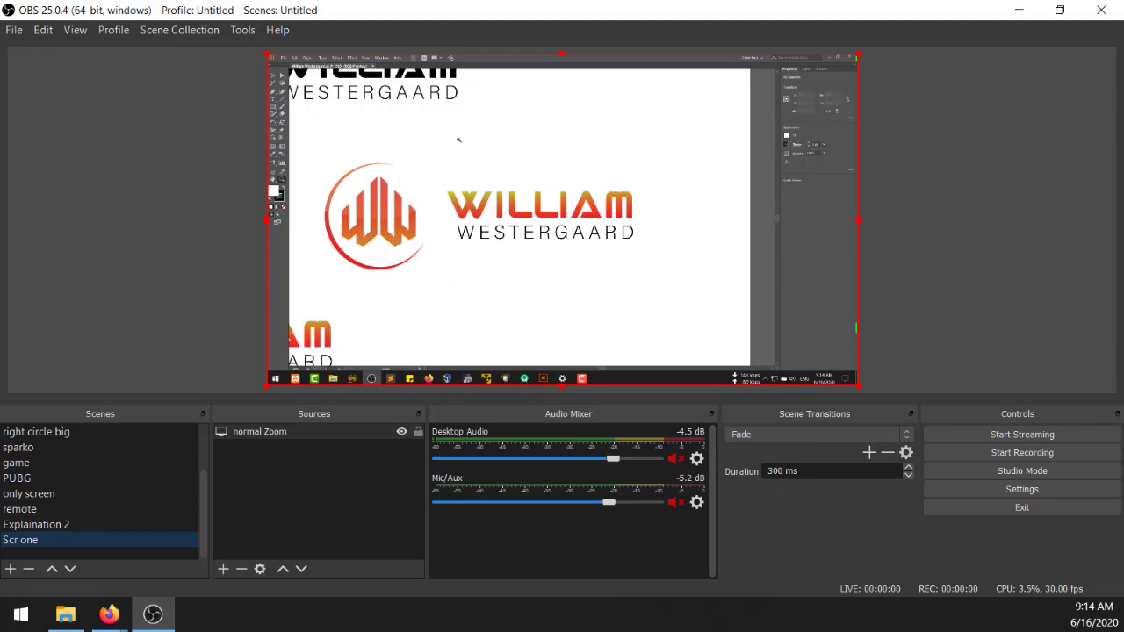
Zoom in and back out on the logo in Illustrator on the captured display.
left_click(572, 211)
left_click(549, 204)
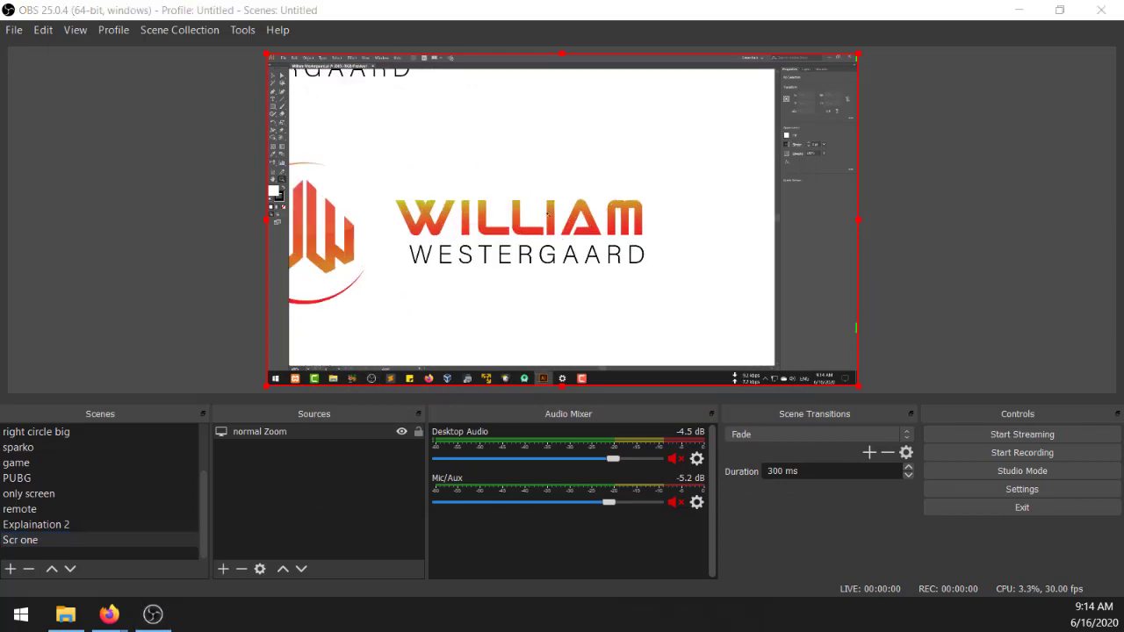
left_click(537, 213, "alt")
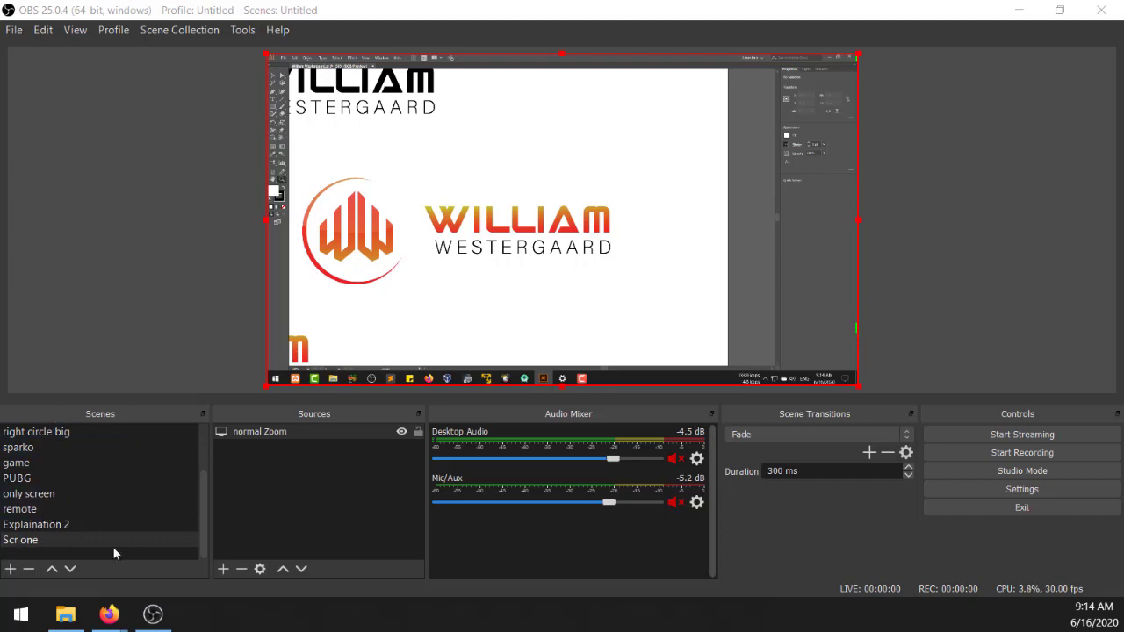
Duplicate the Scr one scene under the name "Scr one Tool Zoom".
right_click(36, 542)
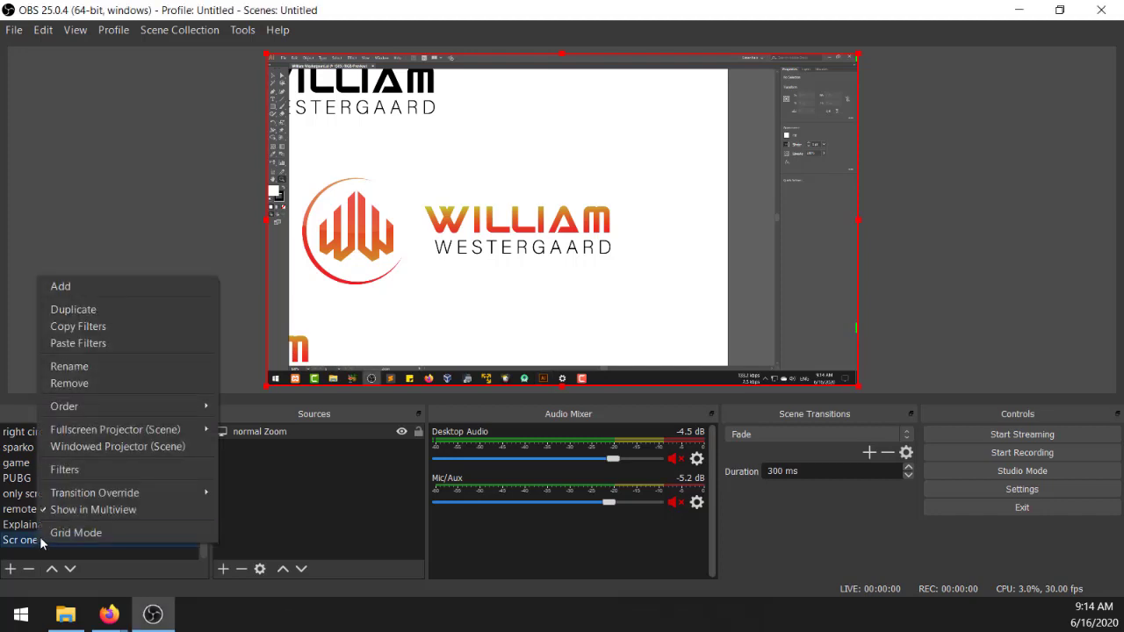
left_click(102, 309)
left_click(453, 306)
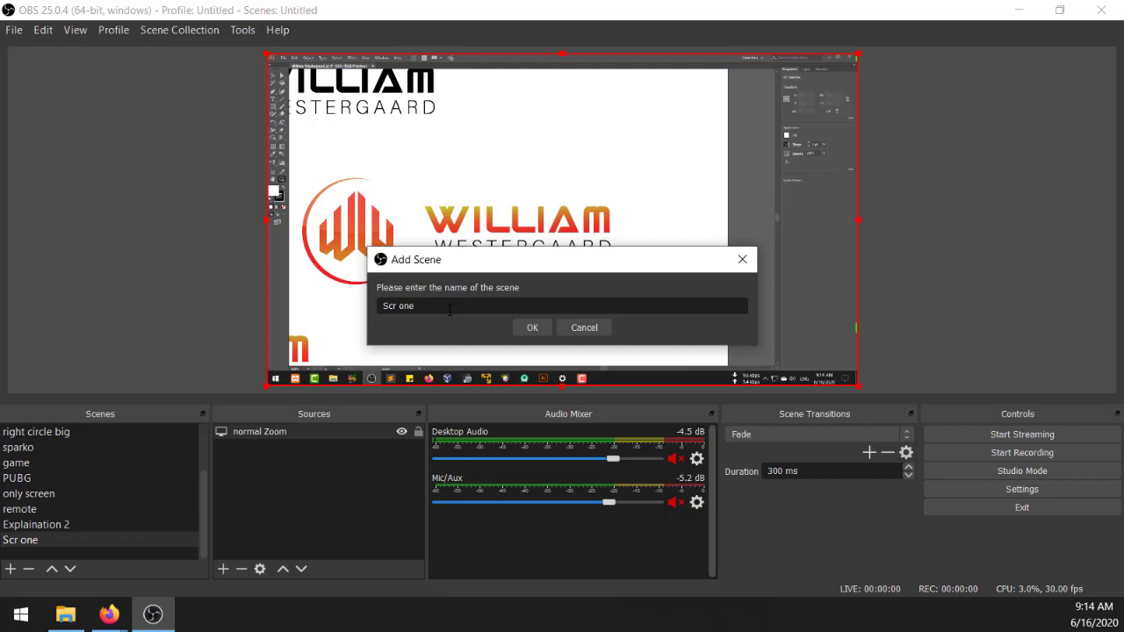
type("Zoom")
key("BackSpace")
key("BackSpace")
key("BackSpace")
type("Tool Zoom")
left_click(531, 327)
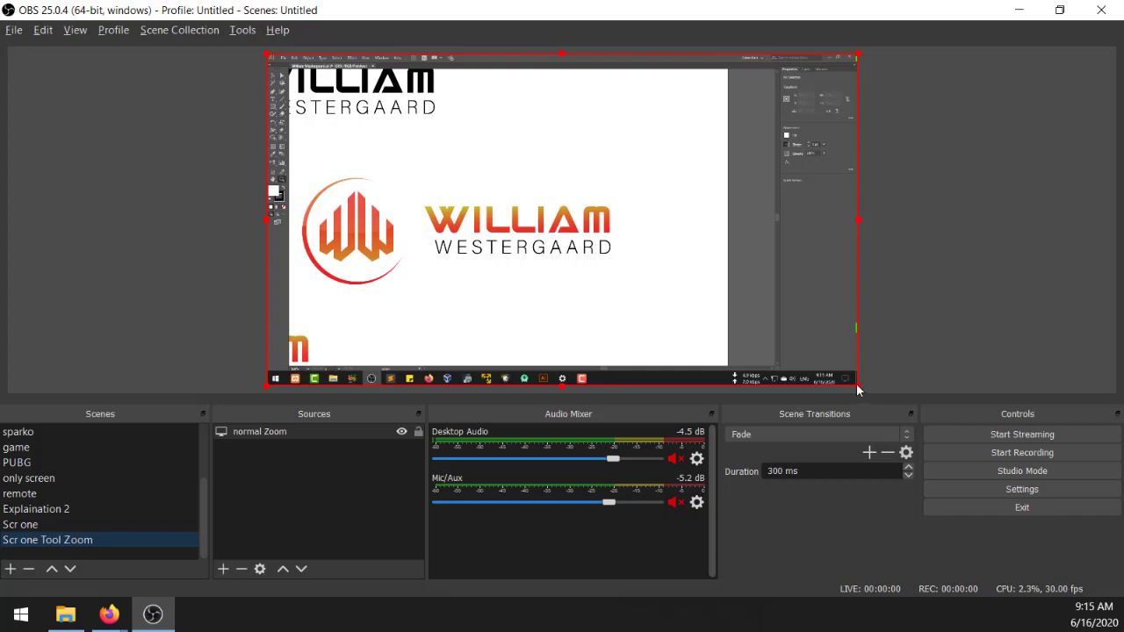
Enlarge the display capture from its upper-left corner so Illustrator's tools and menus are magnified, and test the view by browsing those menus.
left_click_drag(858, 386, 627, 289)
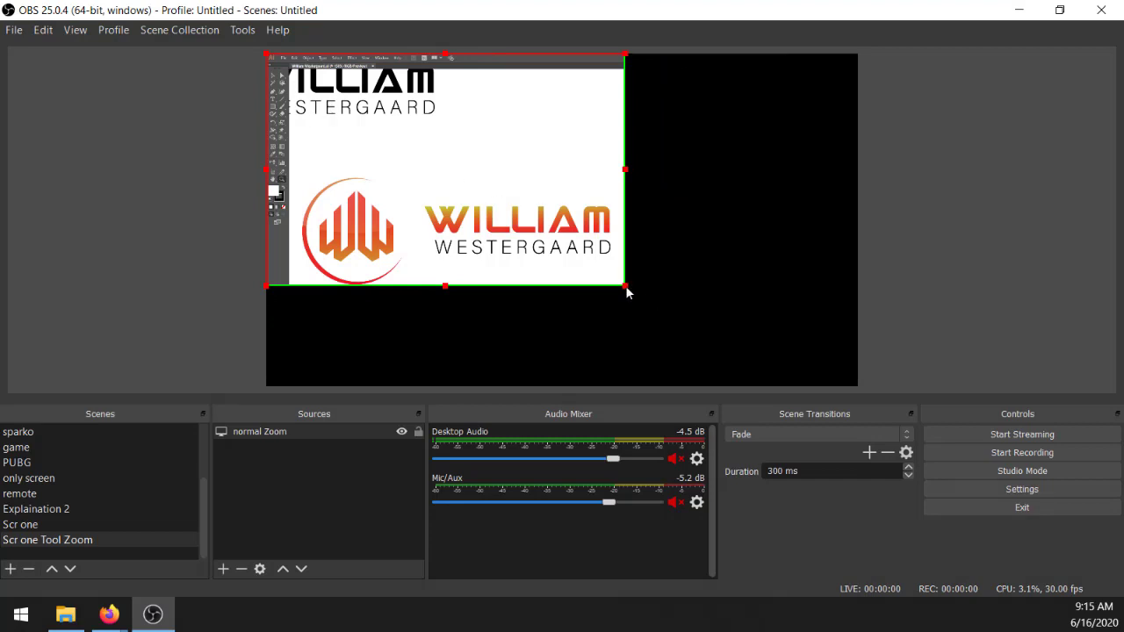
left_click_drag(627, 290, 1063, 485)
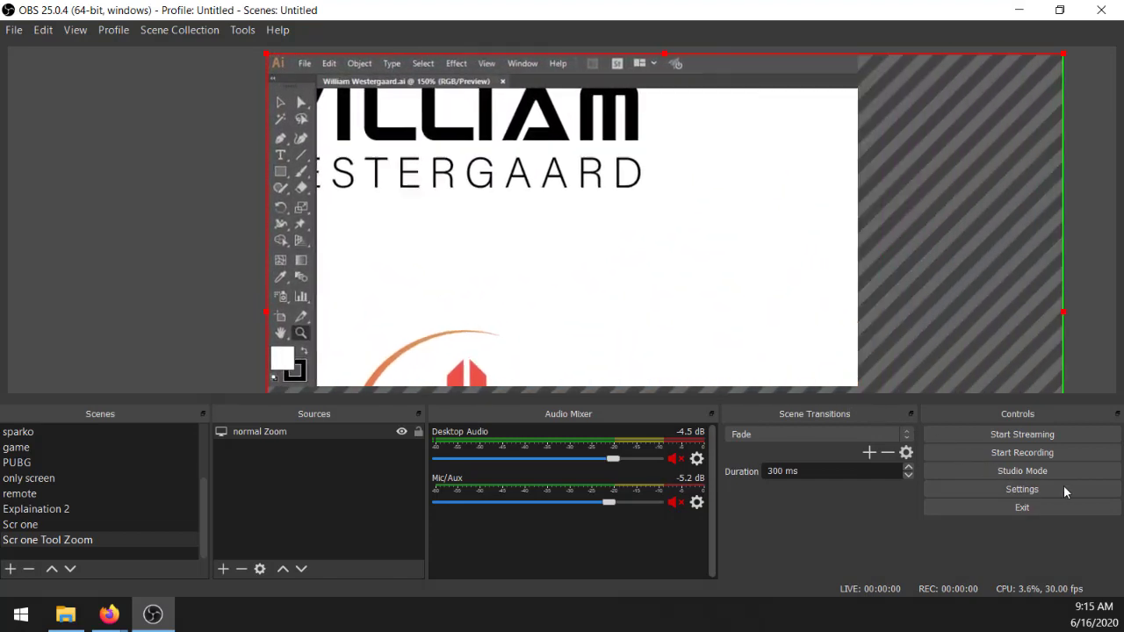
left_click(224, 157)
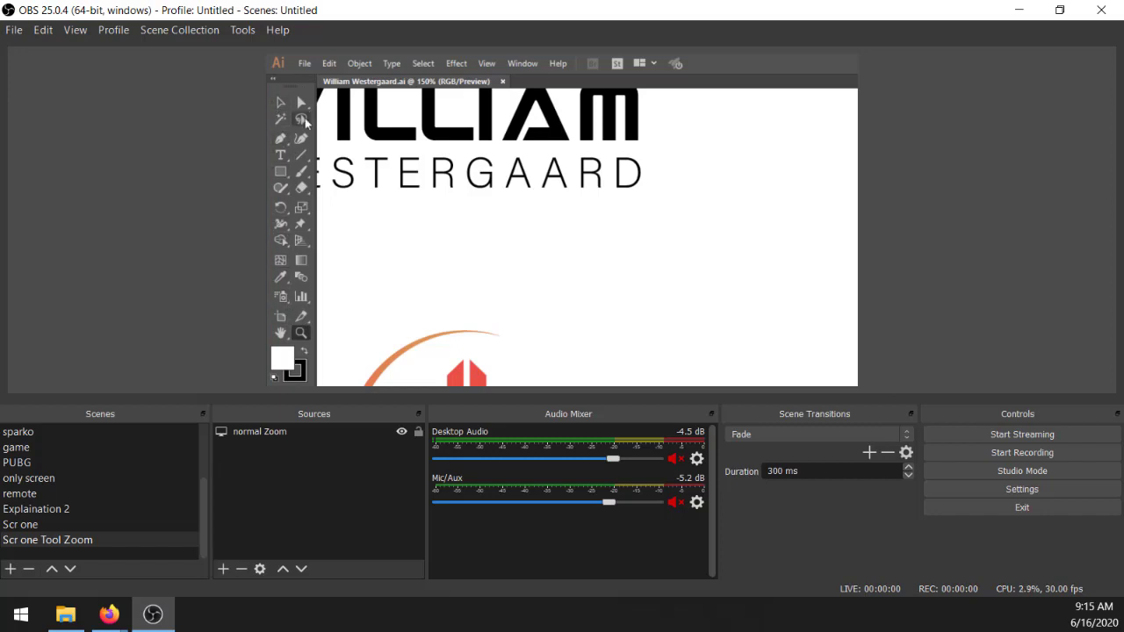
left_click(305, 65)
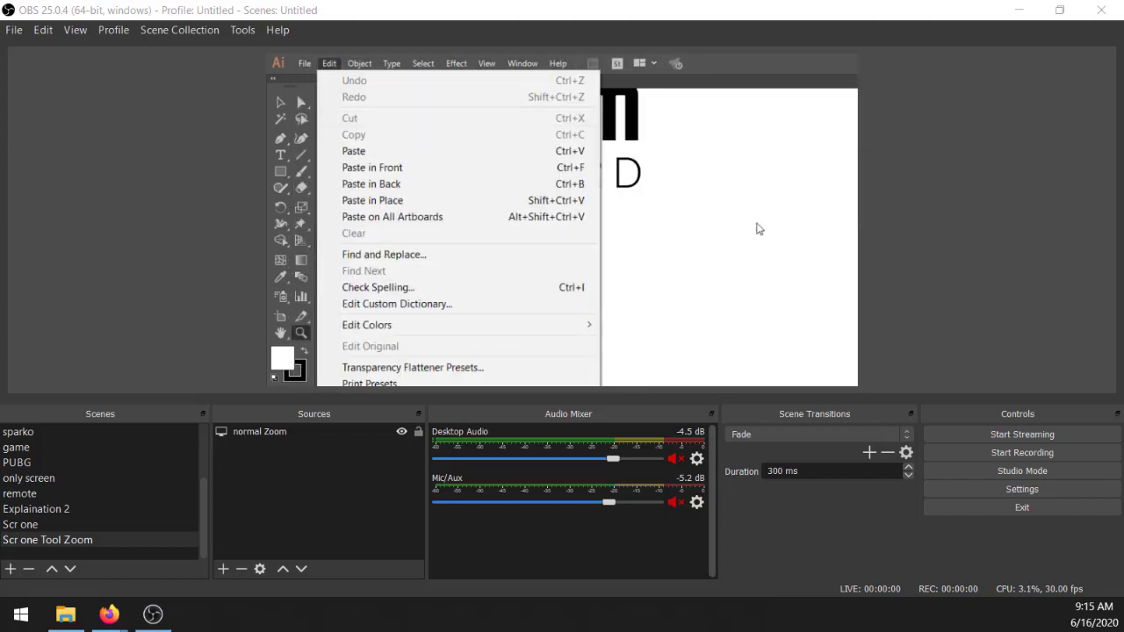
left_click(758, 229)
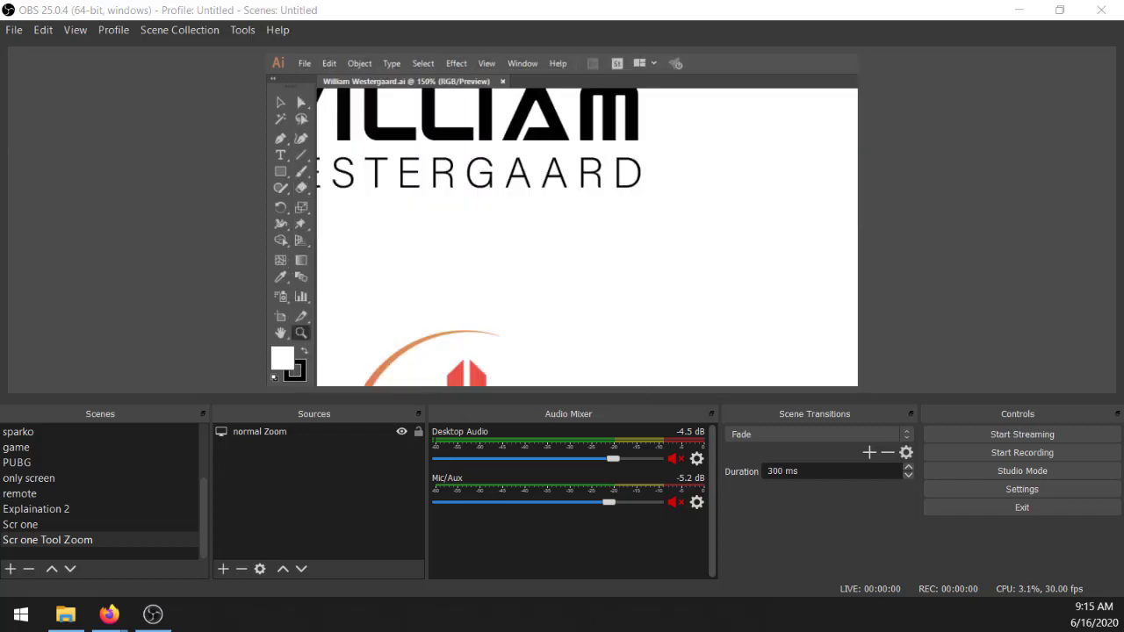
Duplicate the Scr one scene under the name "Scr one Zoom Dialogbox".
left_click(35, 530)
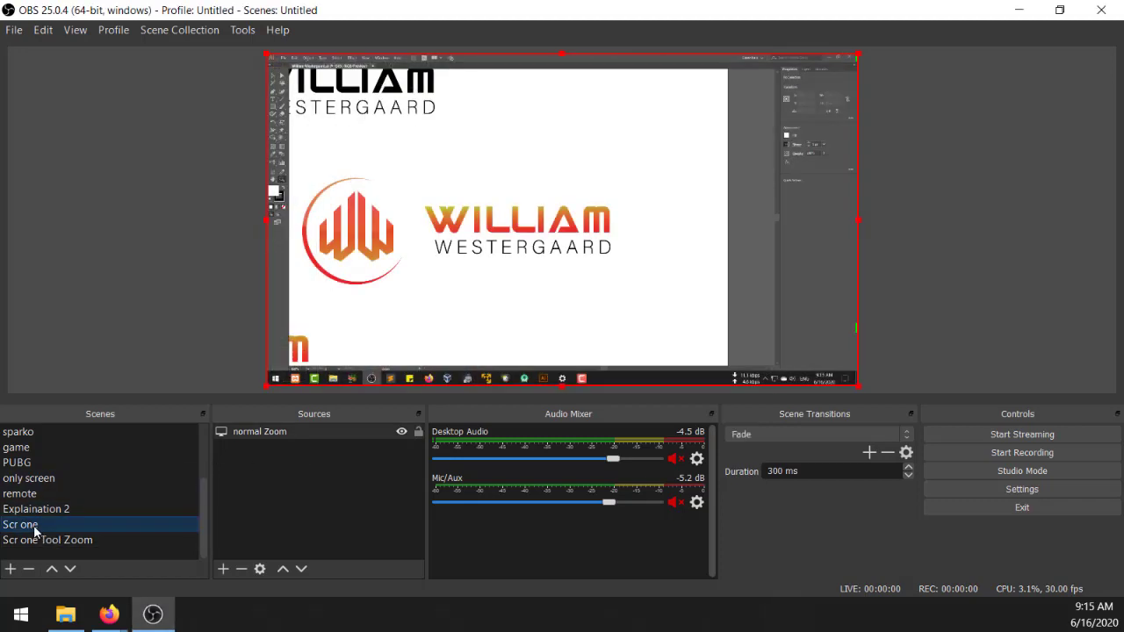
right_click(36, 529)
left_click(108, 292)
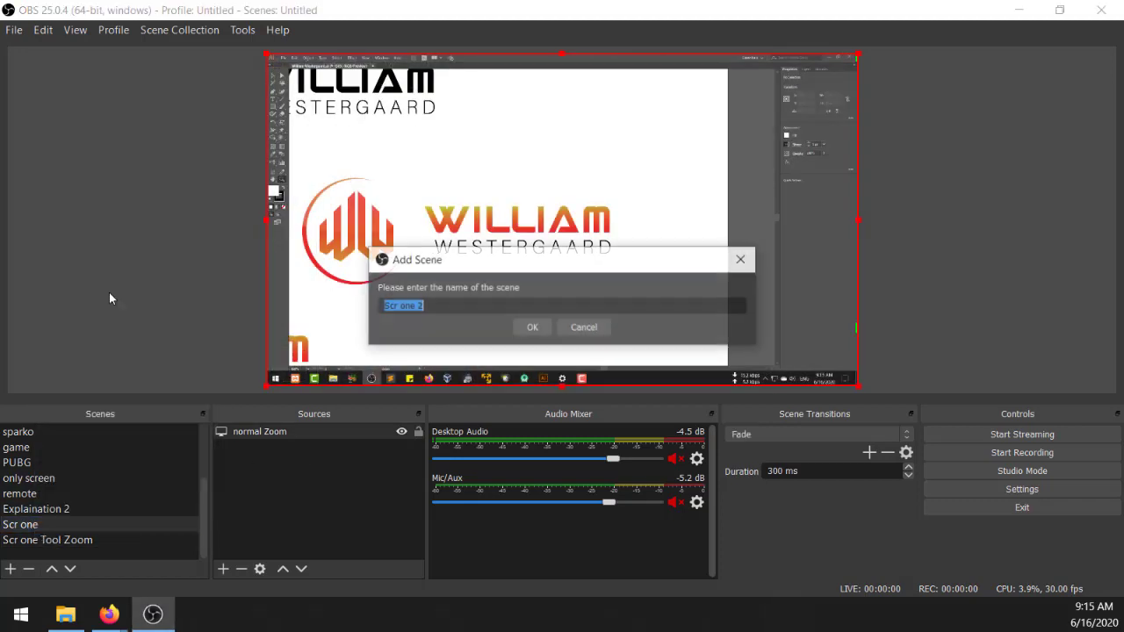
left_click(449, 307)
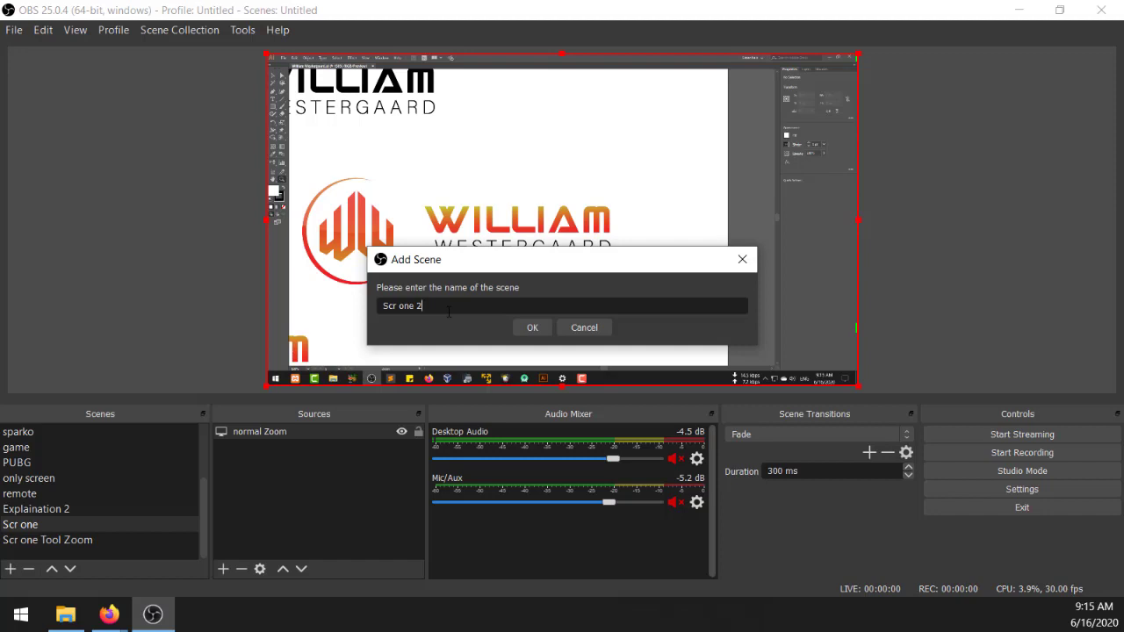
type("D")
key("BackSpace")
type("Zoom Dialogbox")
left_click(524, 327)
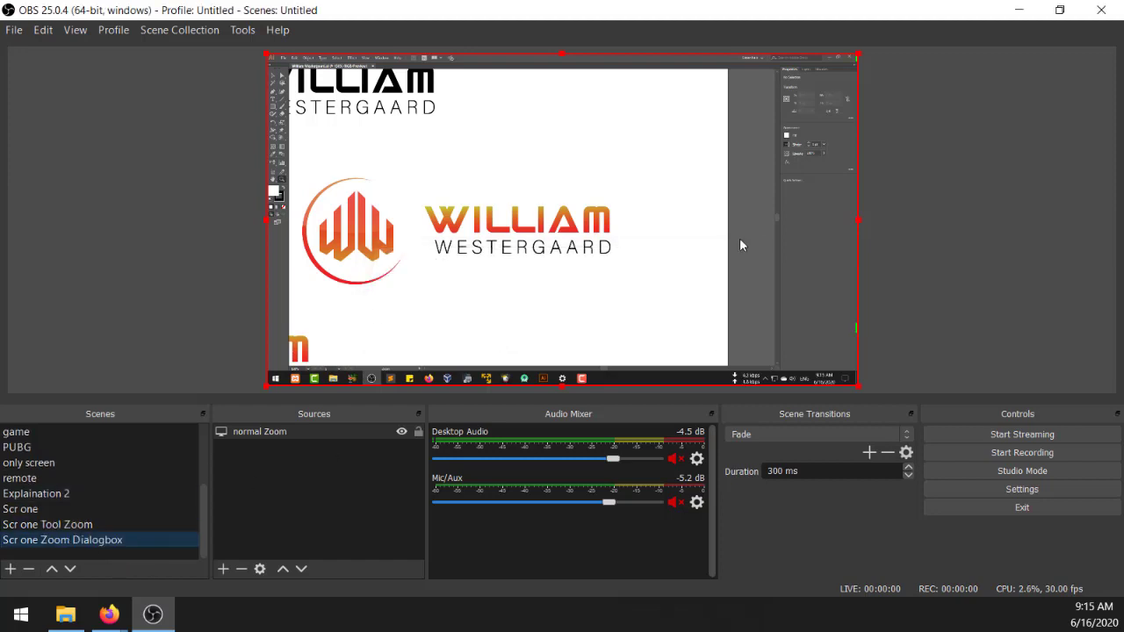
Enlarge the display capture from its upper-right corner so Illustrator's Properties area is magnified in the preview, and deselect it.
key("alt")
mouse_move(268, 389)
left_mouse_down()
mouse_move(509, 283)
mouse_move(472, 284)
mouse_move(221, 431)
mouse_move(10, 535)
mouse_move(3, 625)
mouse_move(579, 289)
mouse_move(465, 295)
mouse_move(548, 243)
mouse_move(43, 483)
mouse_move(119, 439)
mouse_move(99, 459)
mouse_move(116, 450)
left_mouse_up()
left_click(92, 288)
Switch repeatedly among the Scr one, Scr one Tool Zoom and Scr one Zoom Dialogbox scenes to compare their zoomed views.
left_click(36, 524)
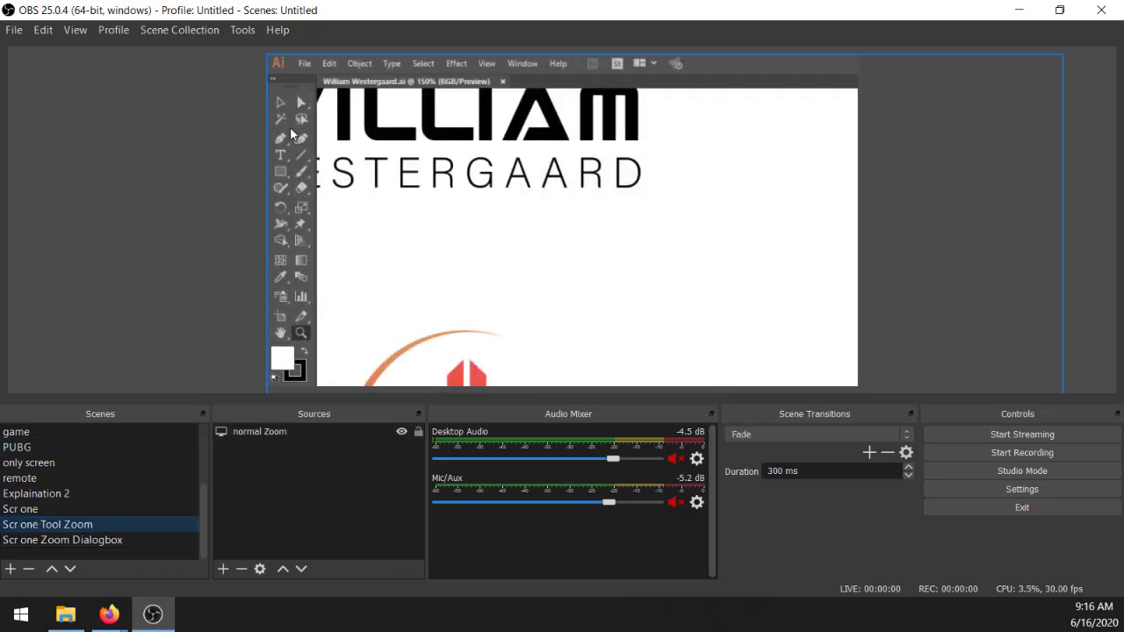
left_click(20, 514)
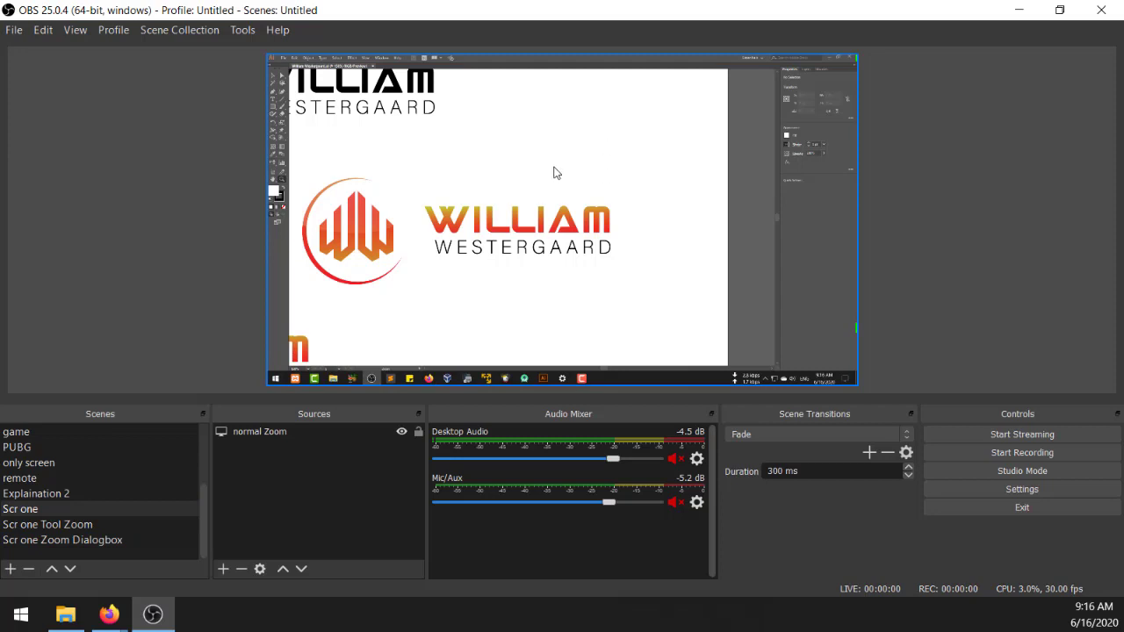
left_click(64, 524)
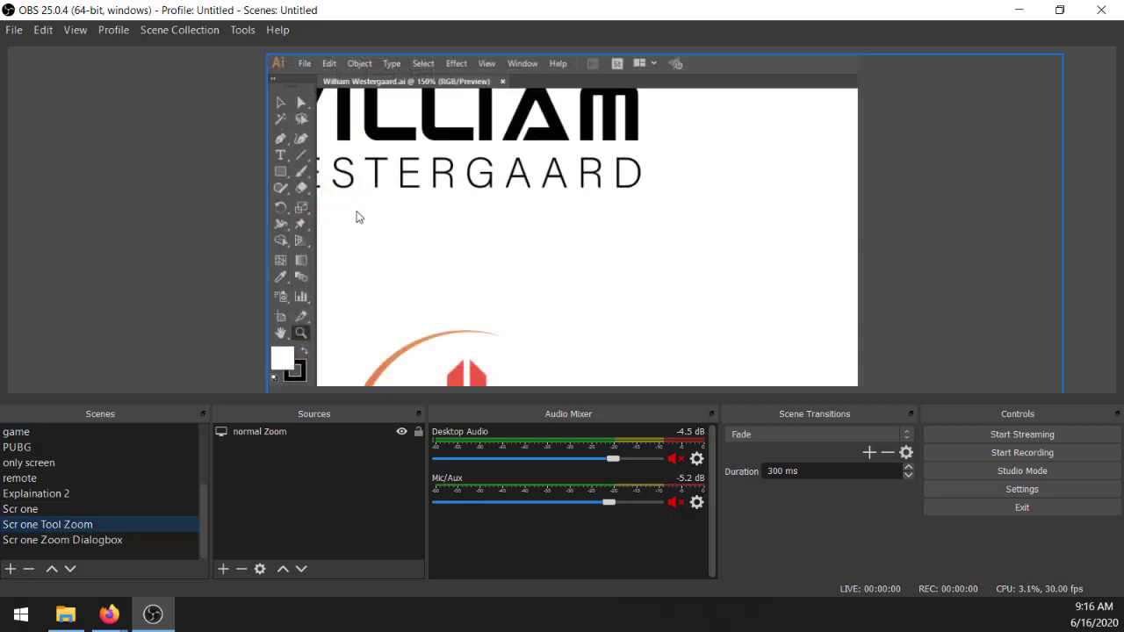
left_click(100, 541)
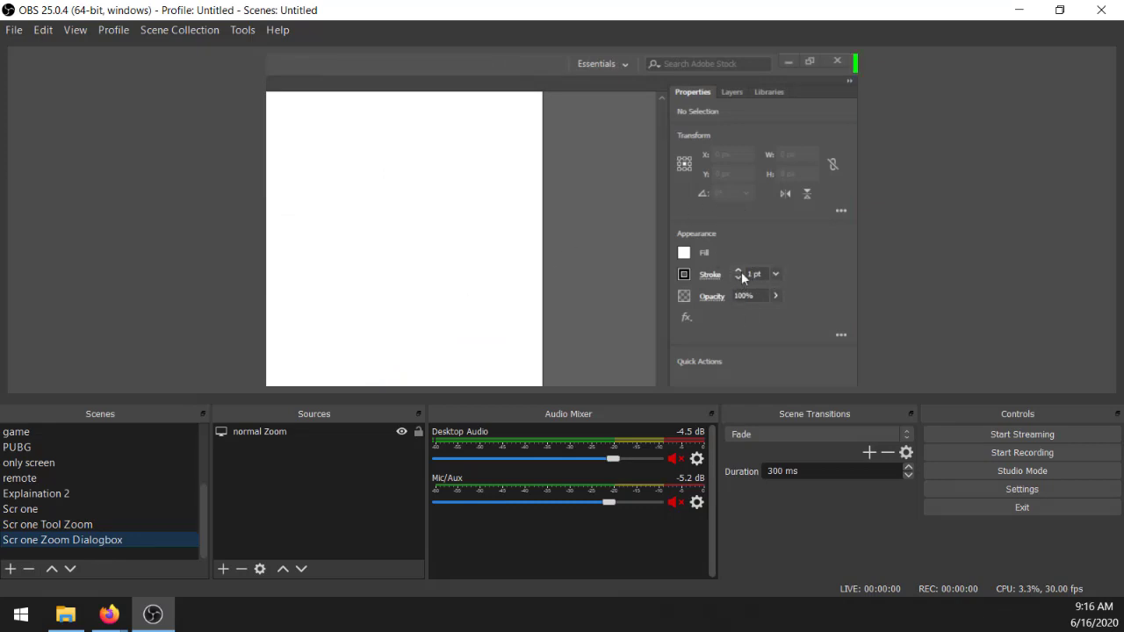
left_click(40, 510)
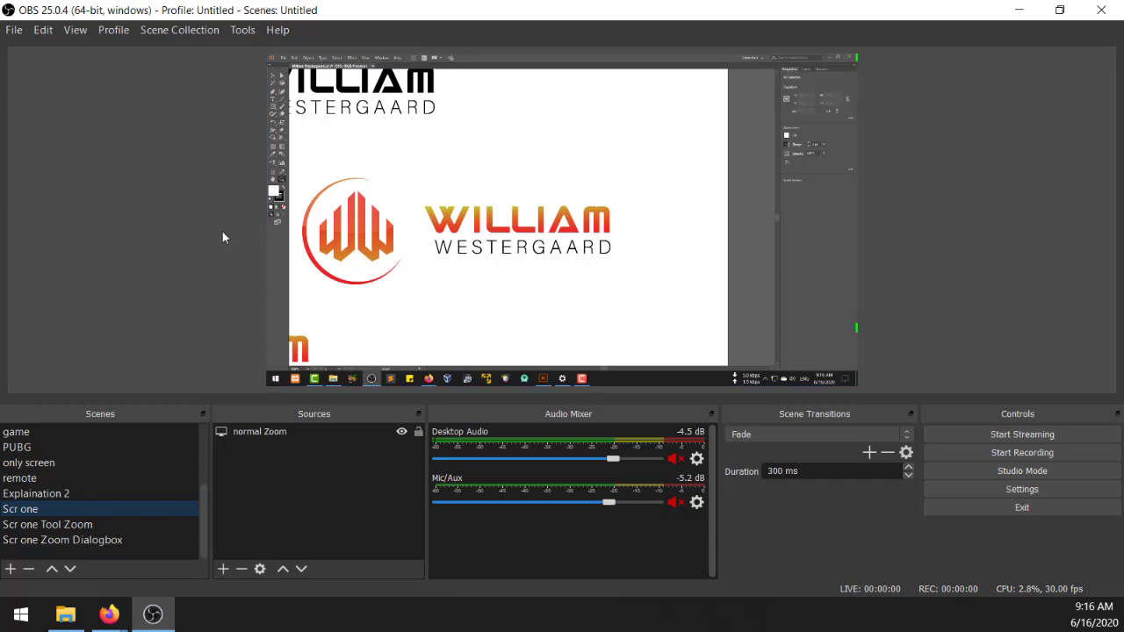
left_click(55, 524)
left_click(58, 538)
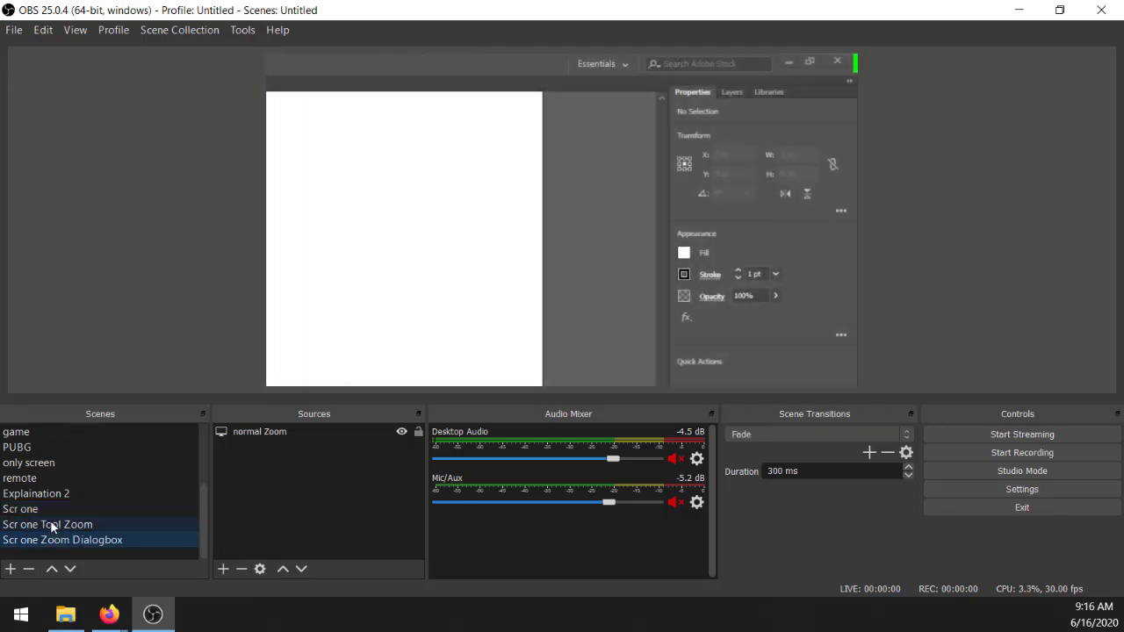
left_click(50, 524)
left_click(48, 511)
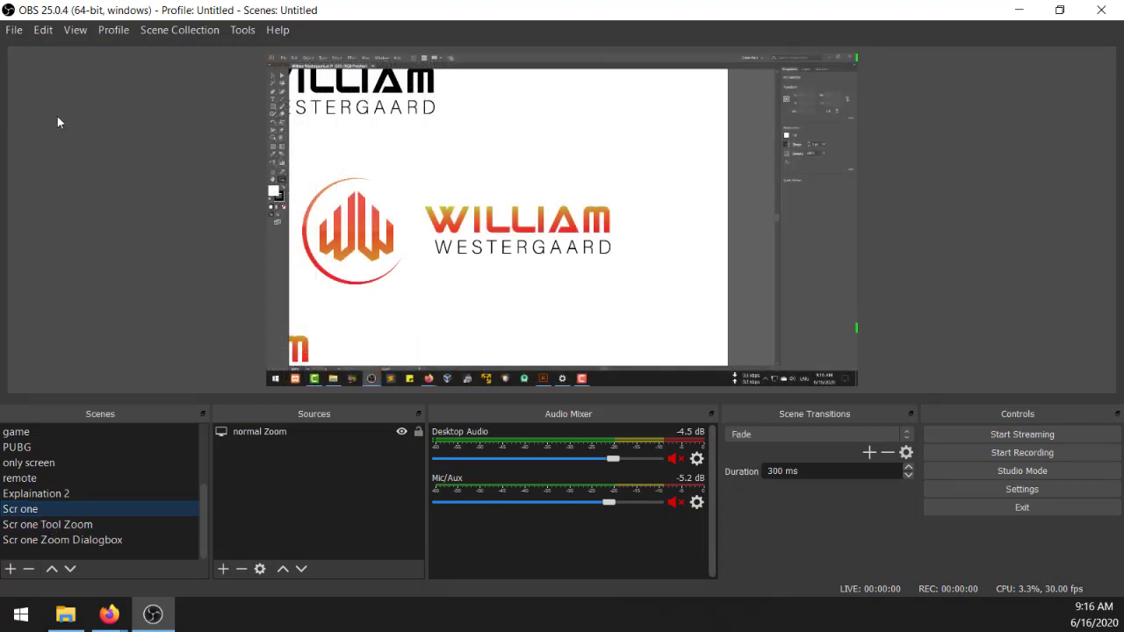
Open the hotkey settings.
left_click(15, 32)
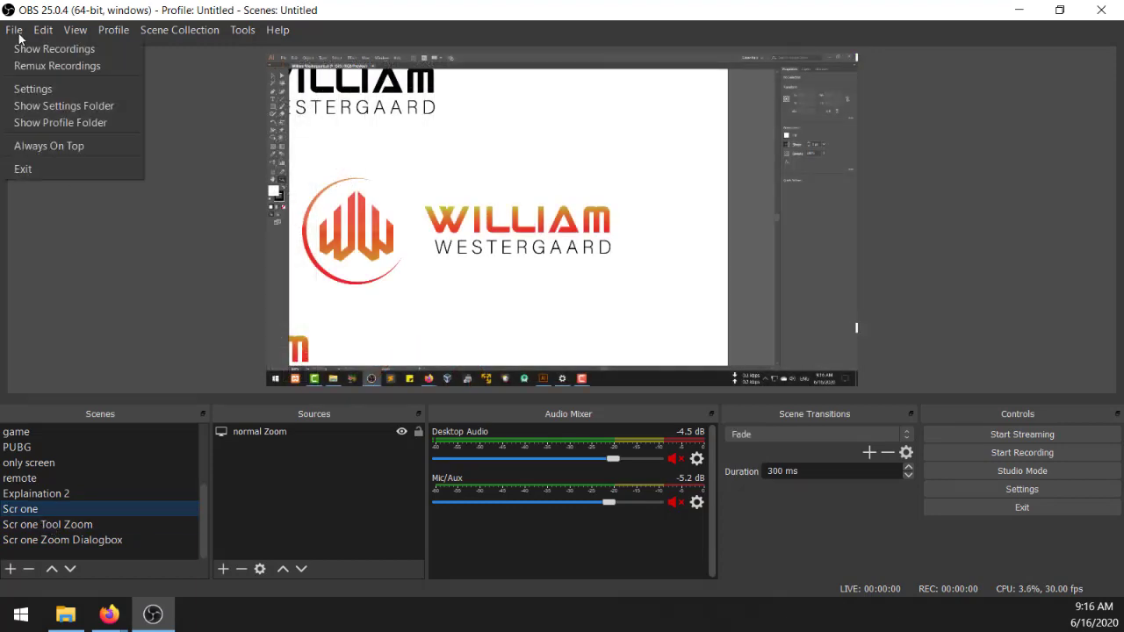
left_click(33, 92)
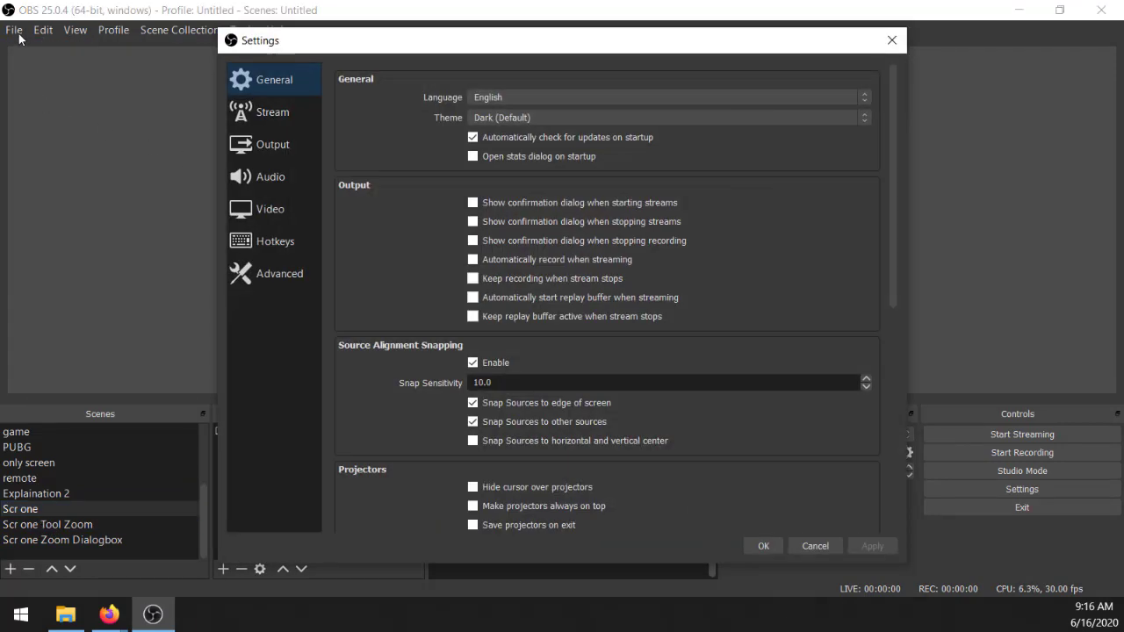
left_click(270, 242)
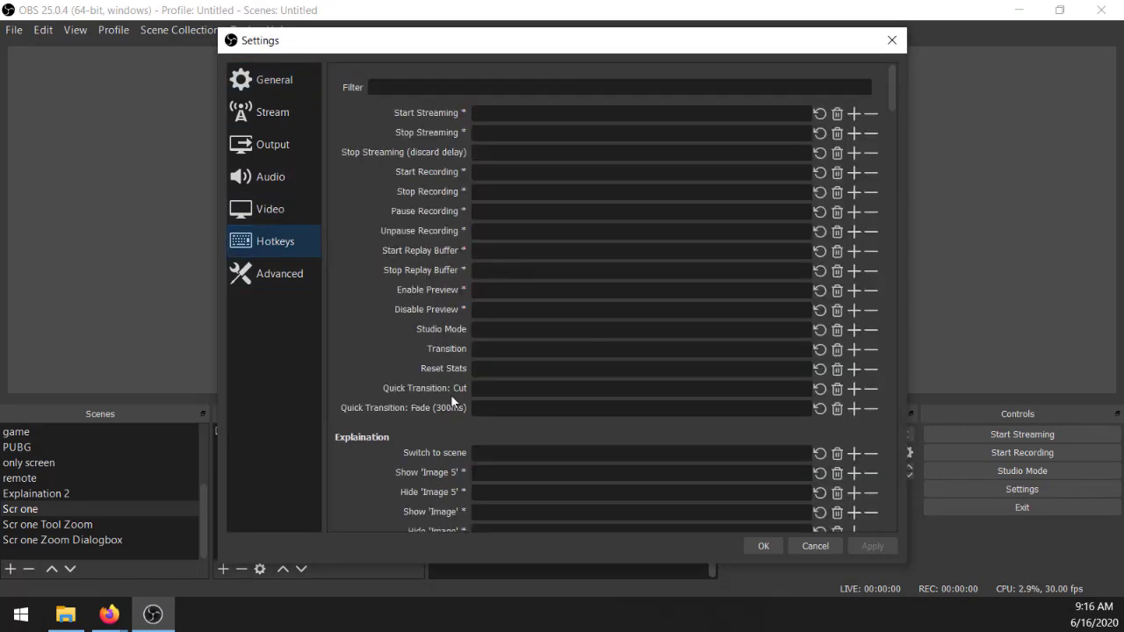
Look through the hotkey list for the entries of the Scr one, Scr one Tool Zoom and Scr one Zoom Dialogbox scenes.
scroll(456, 246, "down", 2)
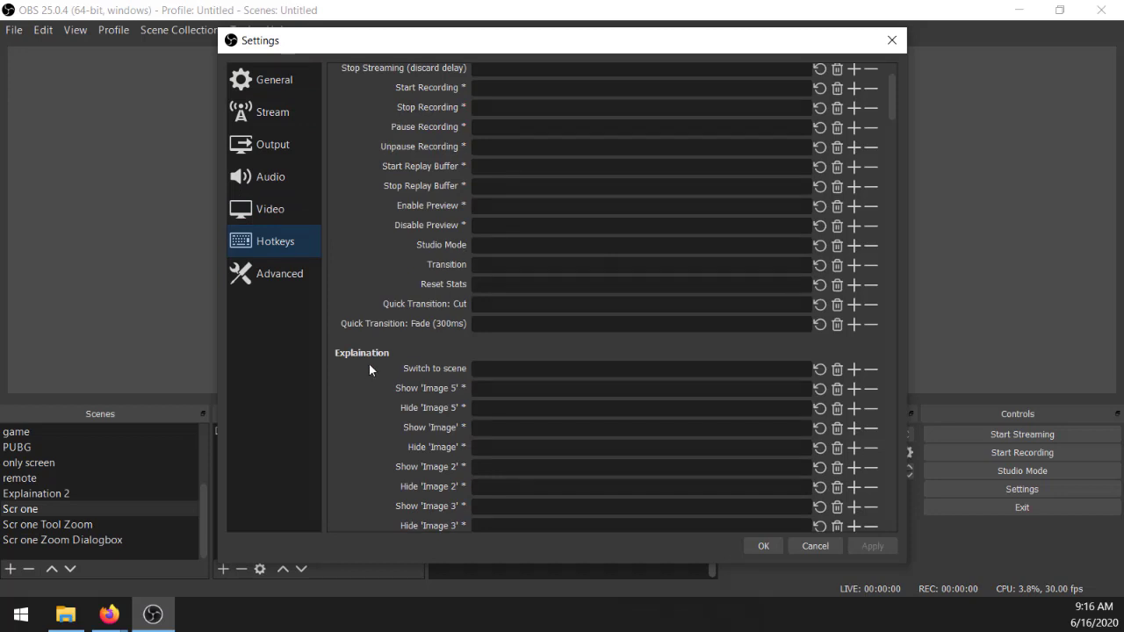
scroll(369, 360, "up", 2)
scroll(370, 356, "down", 10)
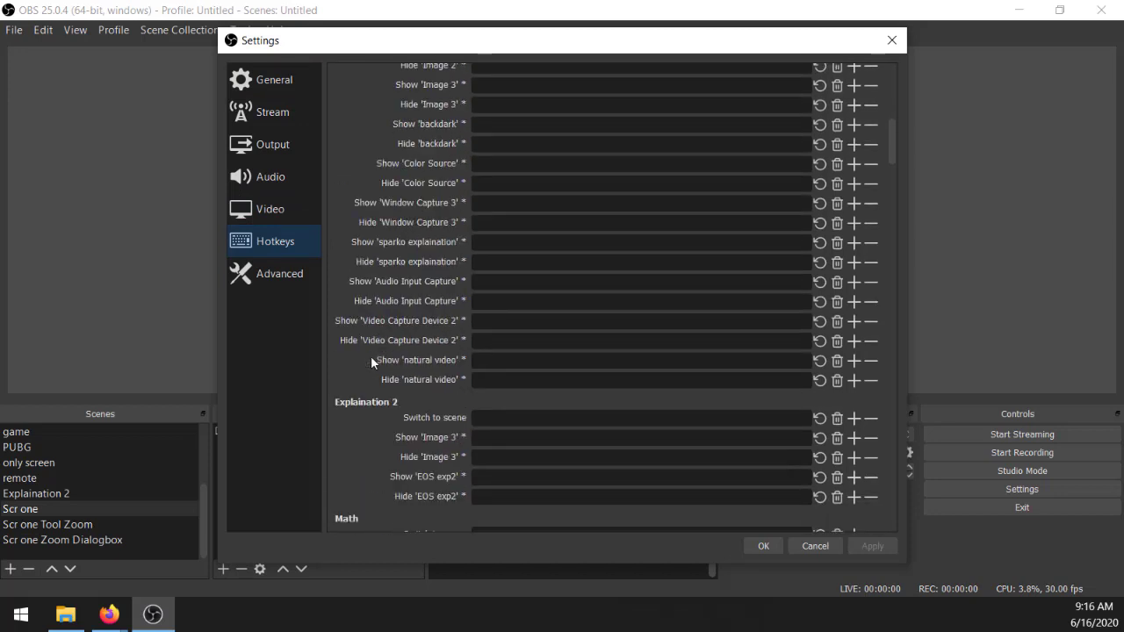
scroll(371, 355, "down", 2)
scroll(374, 355, "up", 15)
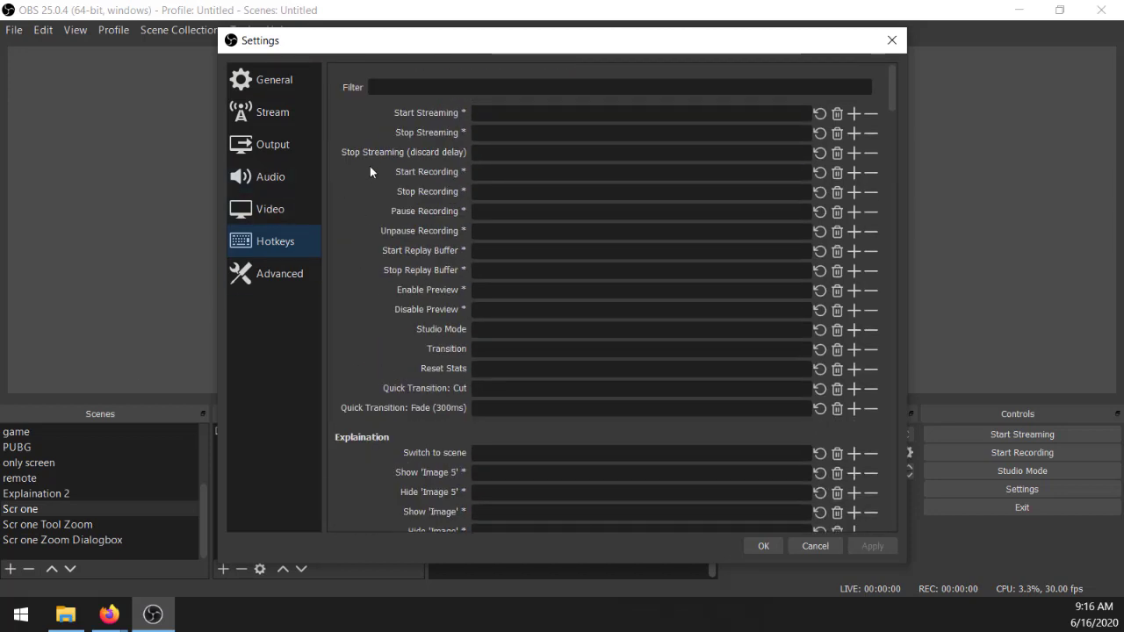
scroll(371, 443, "down", 4)
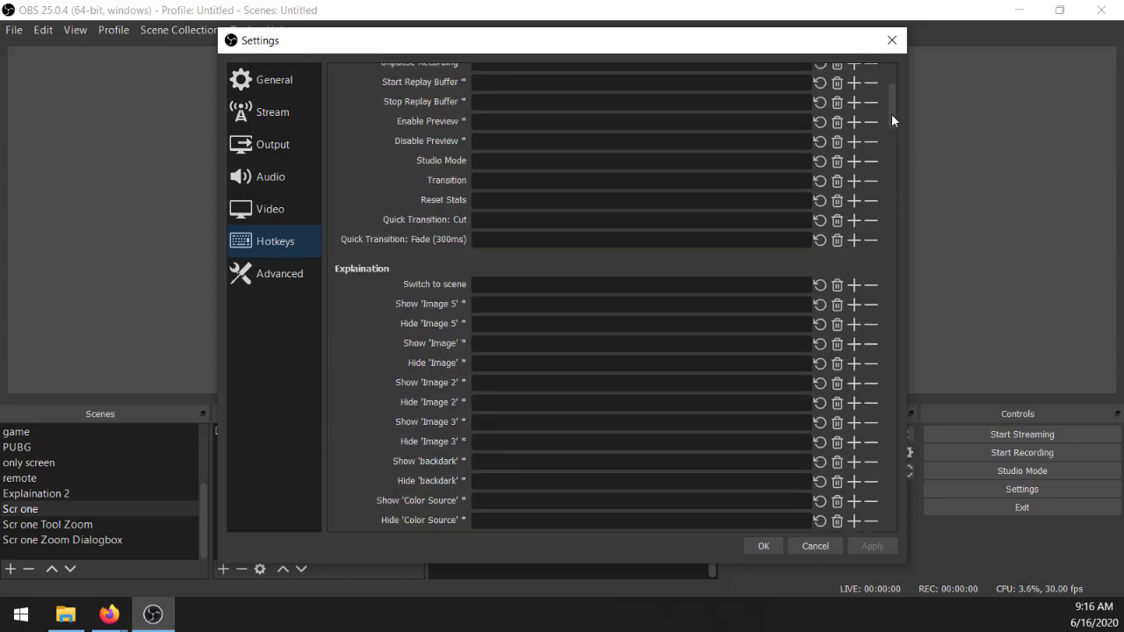
left_click_drag(892, 115, 914, 575)
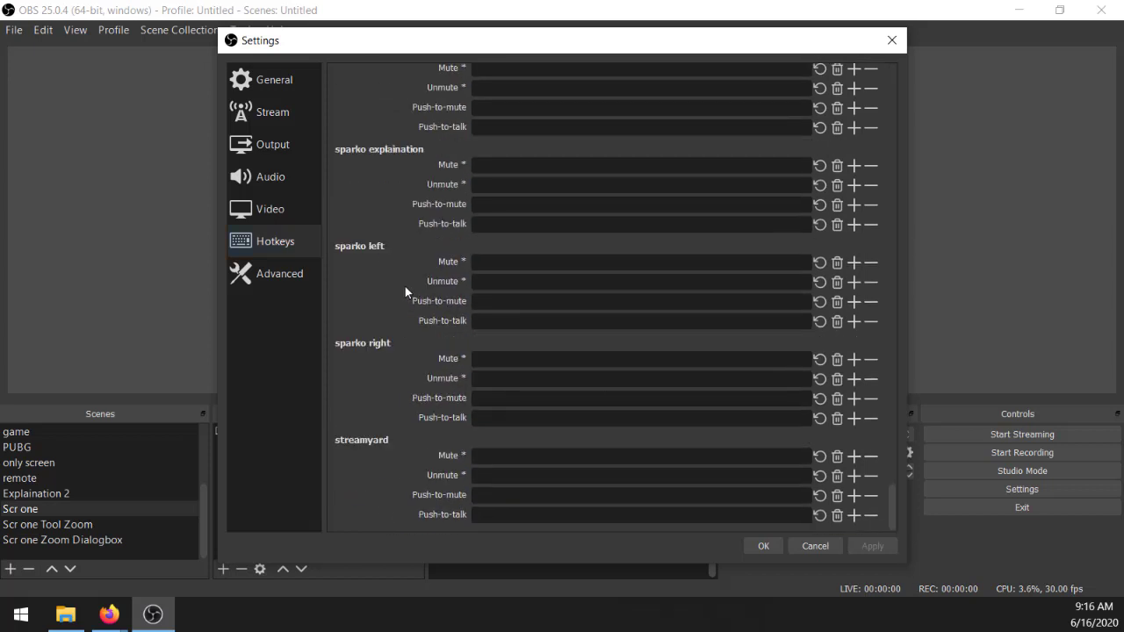
scroll(405, 286, "up", 5)
scroll(404, 290, "up", 10)
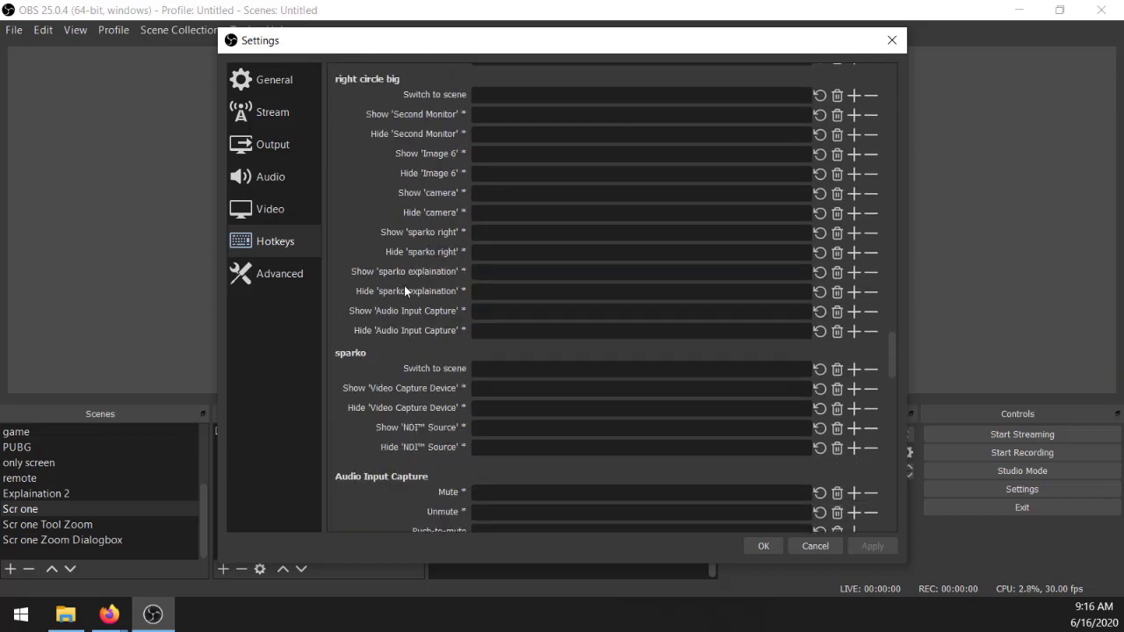
scroll(403, 285, "up", 9)
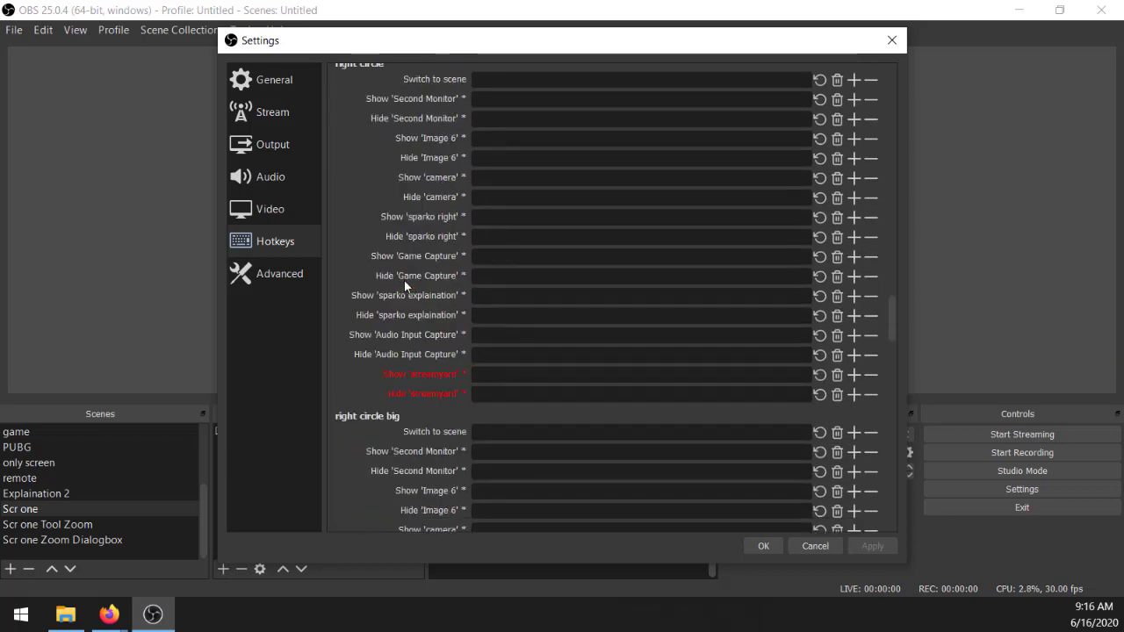
scroll(403, 280, "up", 10)
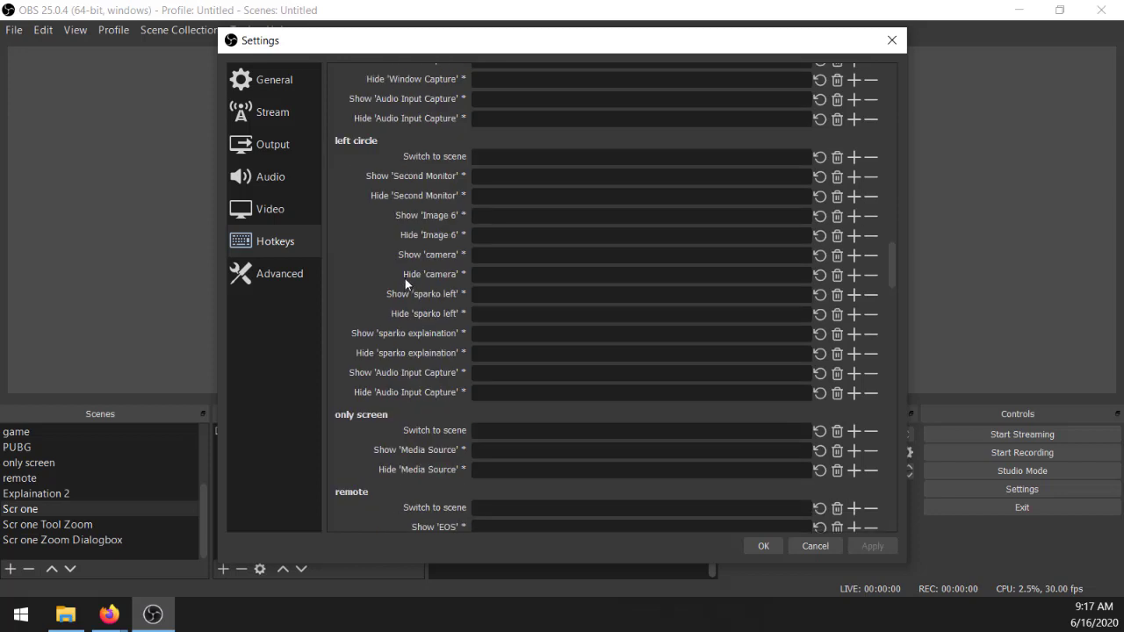
scroll(381, 143, "up", 3)
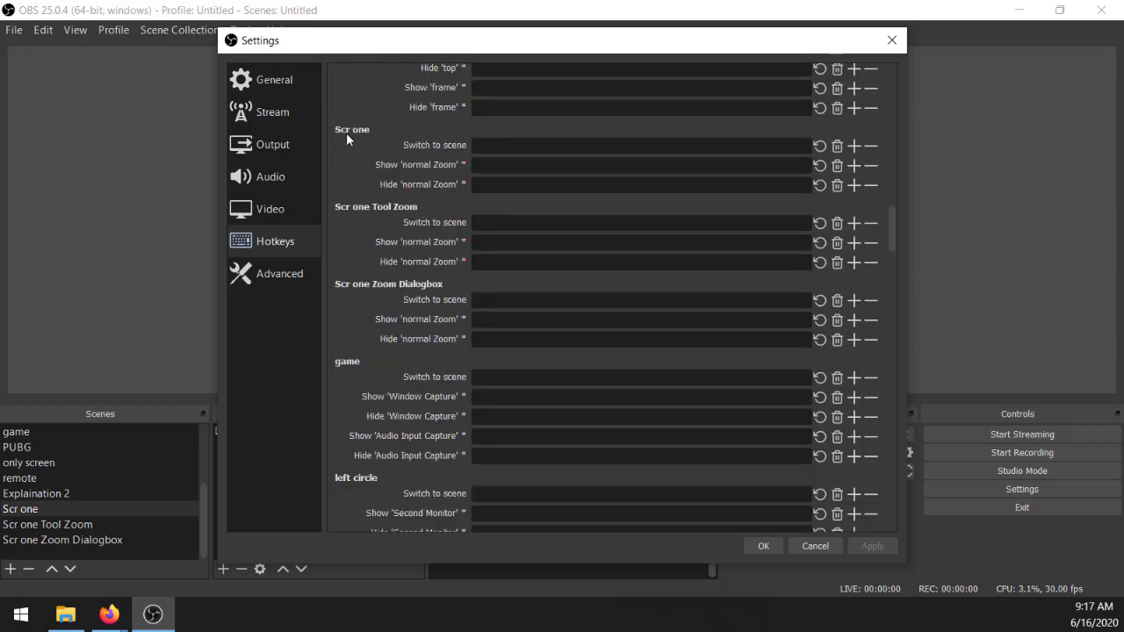
Assign the switch-to-scene hotkeys Ctrl + Alt + Shift + 1 to Scr one and Ctrl + Alt + Shift + 2 to Scr one Tool Zoom.
left_click(503, 147)
key("ctrl+alt+shift")
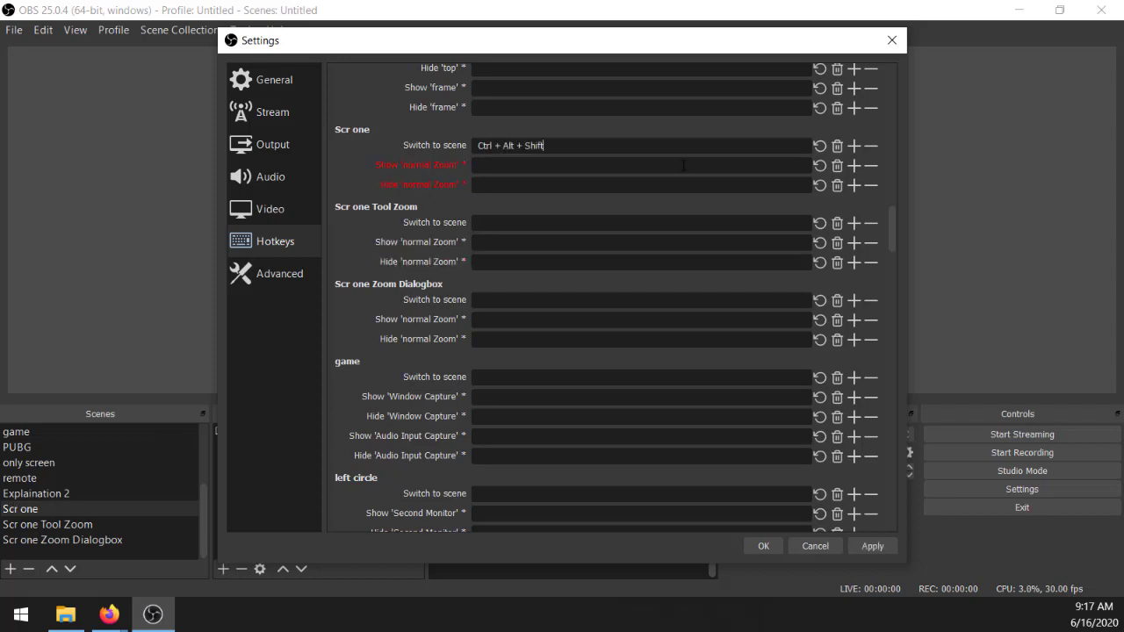
key("ctrl+alt+shift+1")
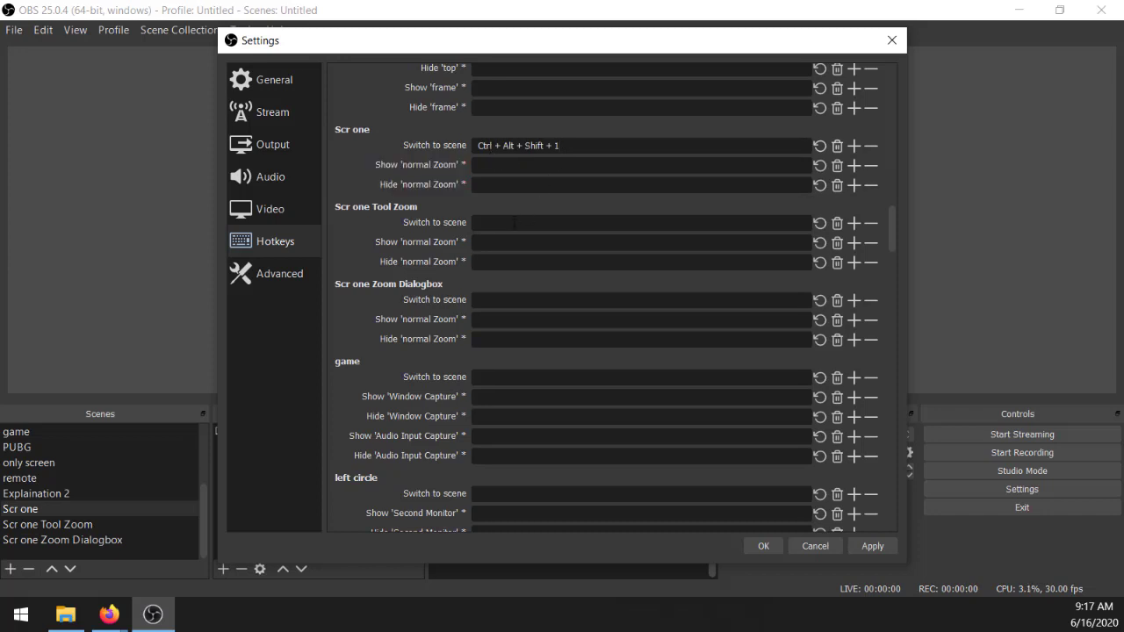
key("ctrl+alt+shift")
key("ctrl+alt+shift+2")
Assign Ctrl + Alt + Shift + 3 as the switch-to-scene hotkey of Scr one Zoom Dialogbox, and save the settings.
left_click(478, 299)
key("ctrl+alt+shift")
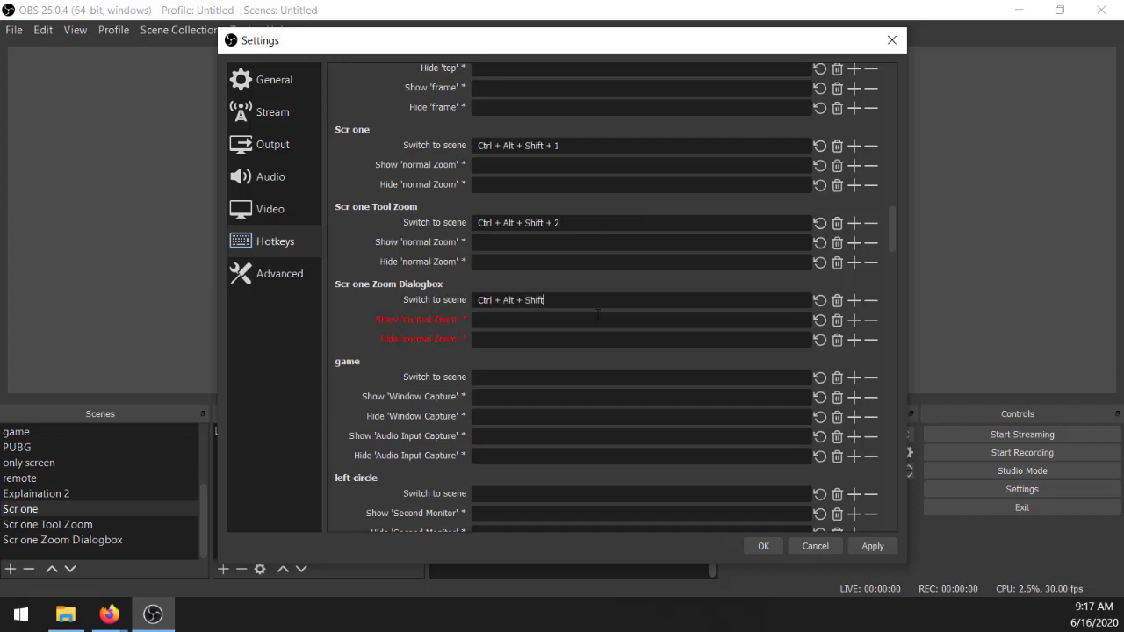
key("ctrl+alt+shift+3")
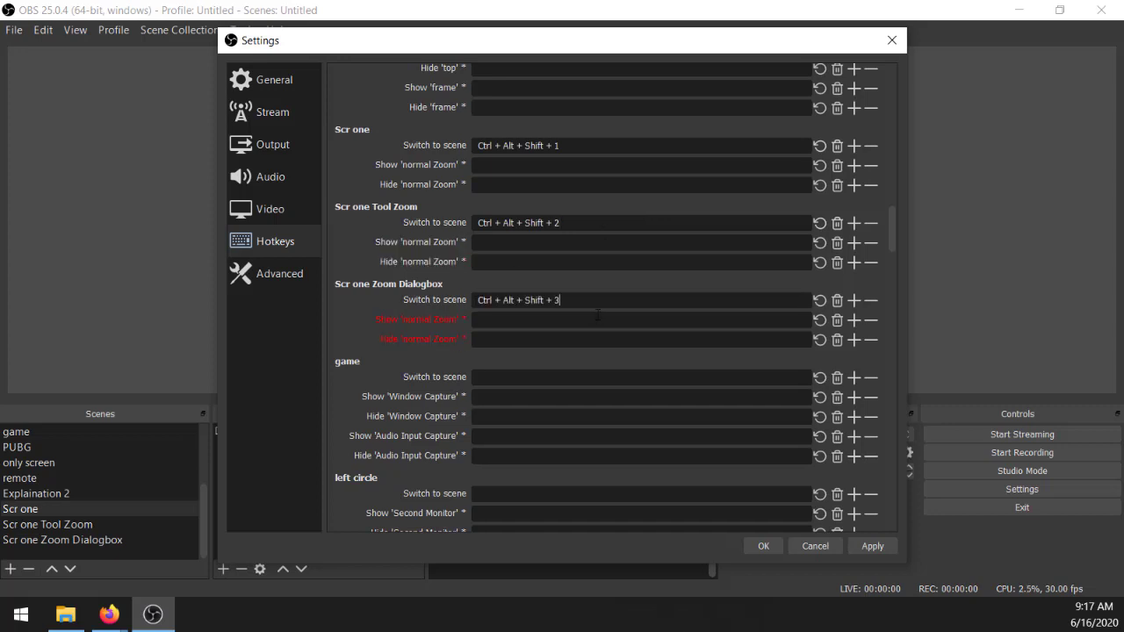
left_click(875, 549)
left_click(768, 549)
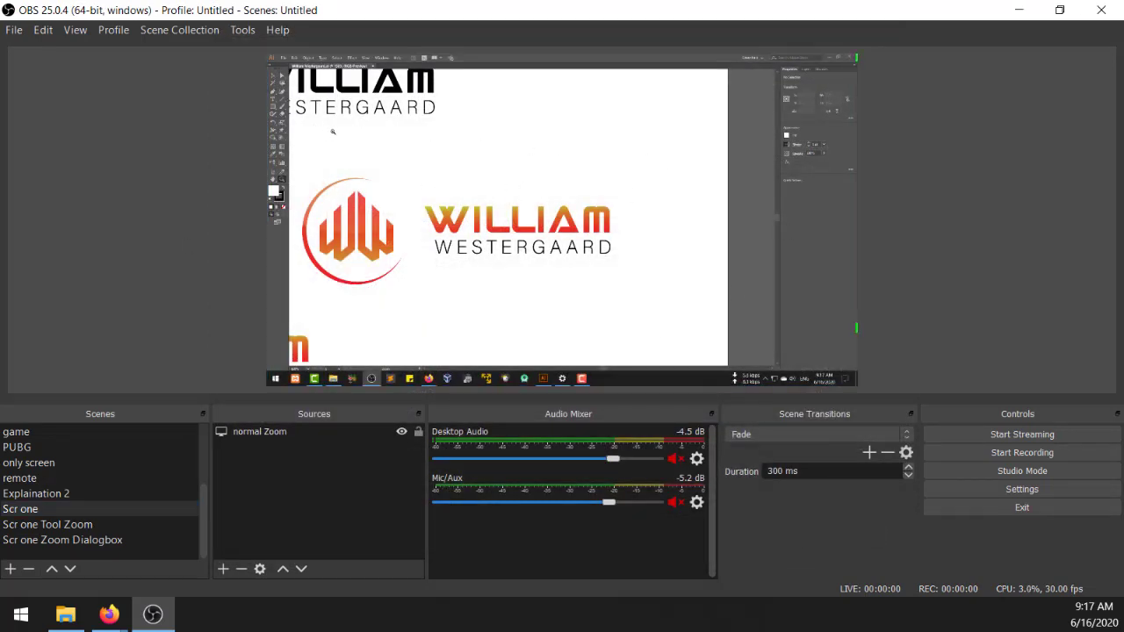
Test the scene hotkeys by showing Scr one Tool Zoom, Scr one Zoom Dialogbox and Scr one in turn.
key("z")
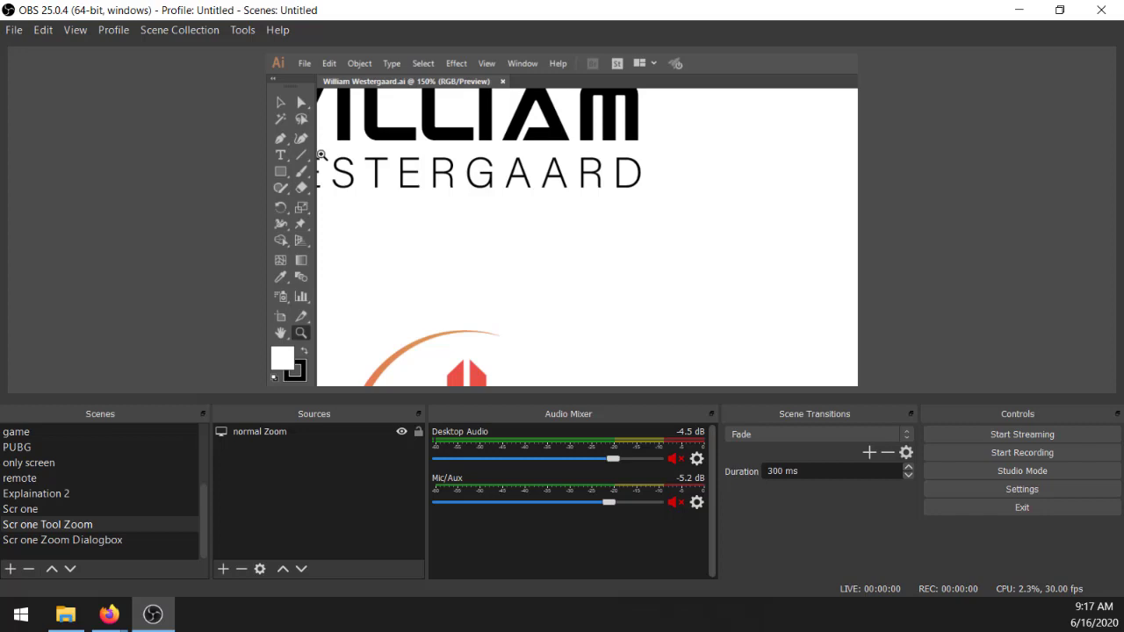
key("x")
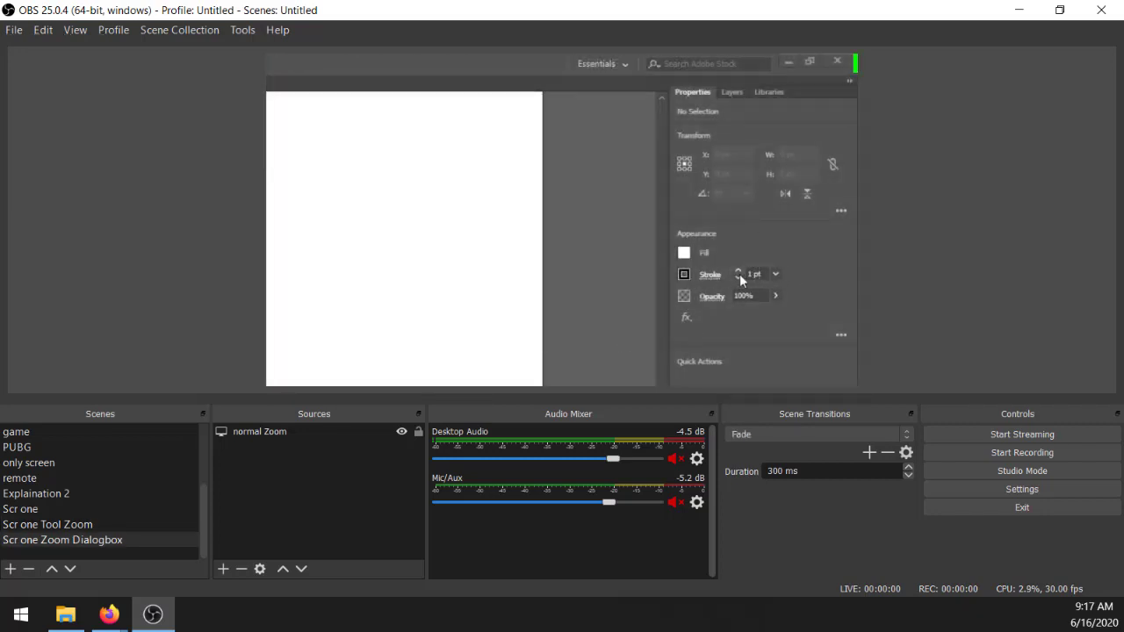
key("z")
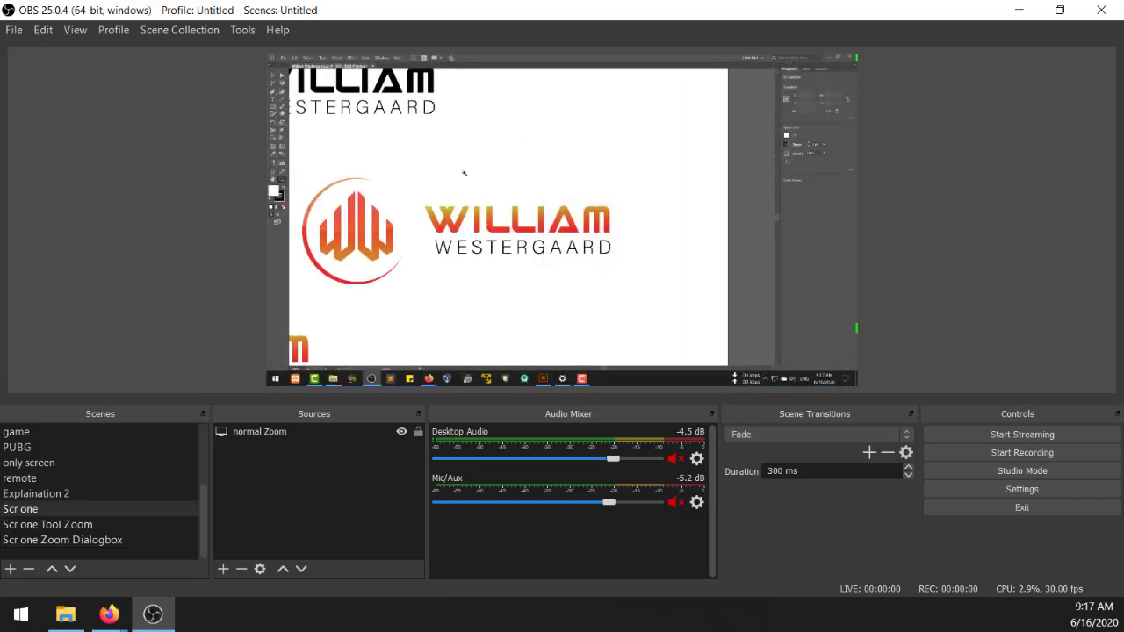
Switch to Illustrator on the captured display and magnify the gradient logo's lettering to 300%.
left_click(512, 223)
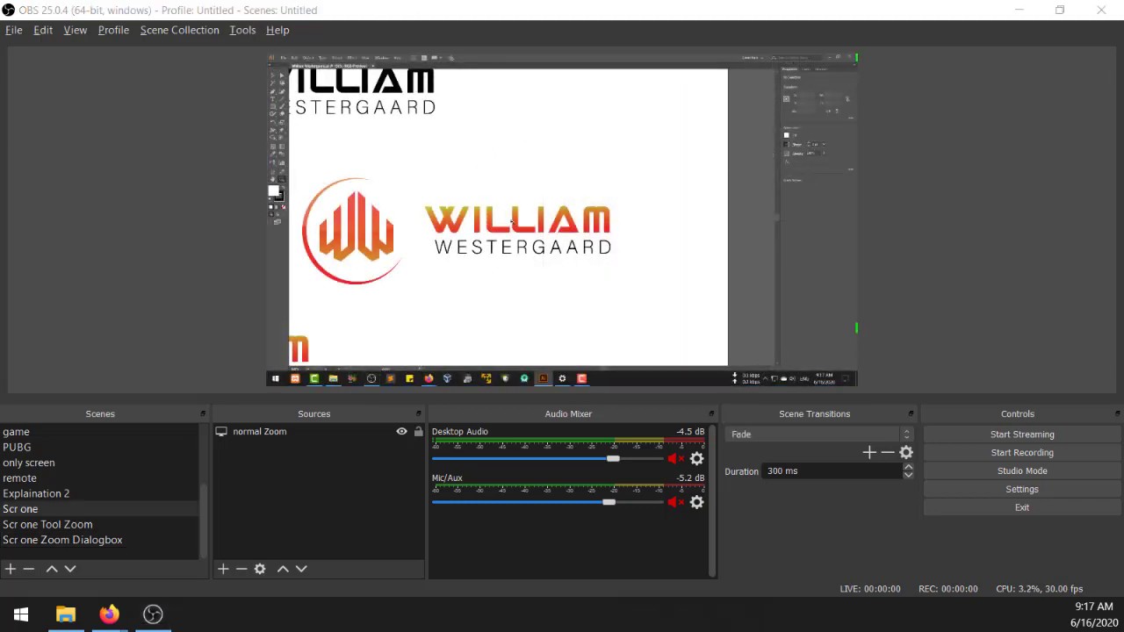
scroll(505, 219, "down", 3)
left_click_drag(453, 182, 618, 264)
left_click(665, 207)
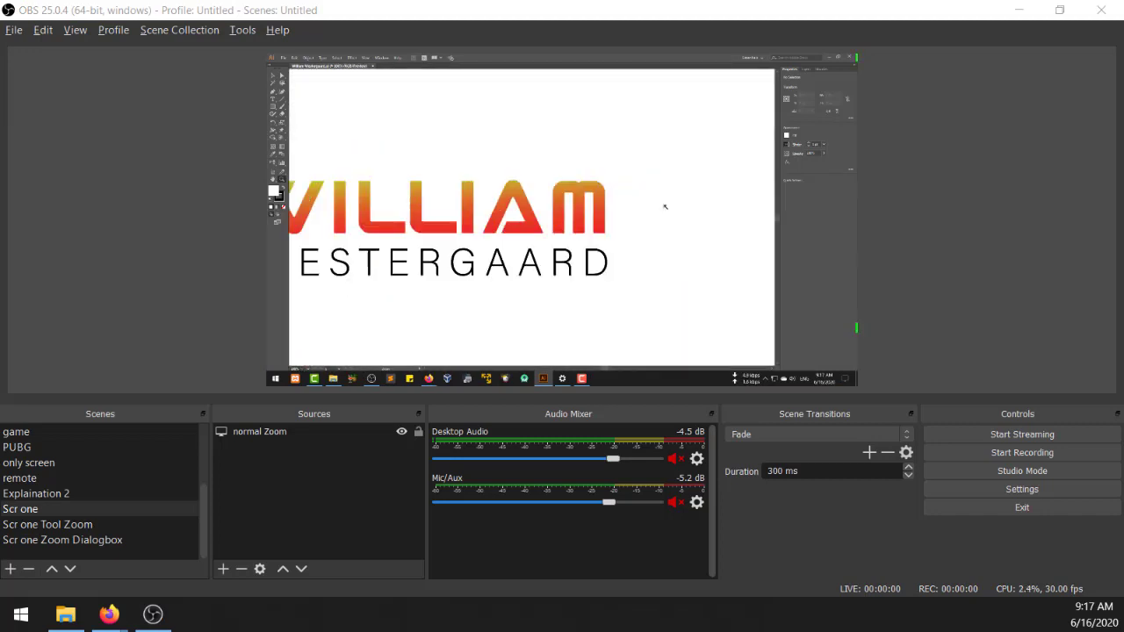
Show the Scr one Tool Zoom scene, view the Eraser tool variants, and detach Illustrator's Shaper tool group as a floating panel over the artboard.
key("F2")
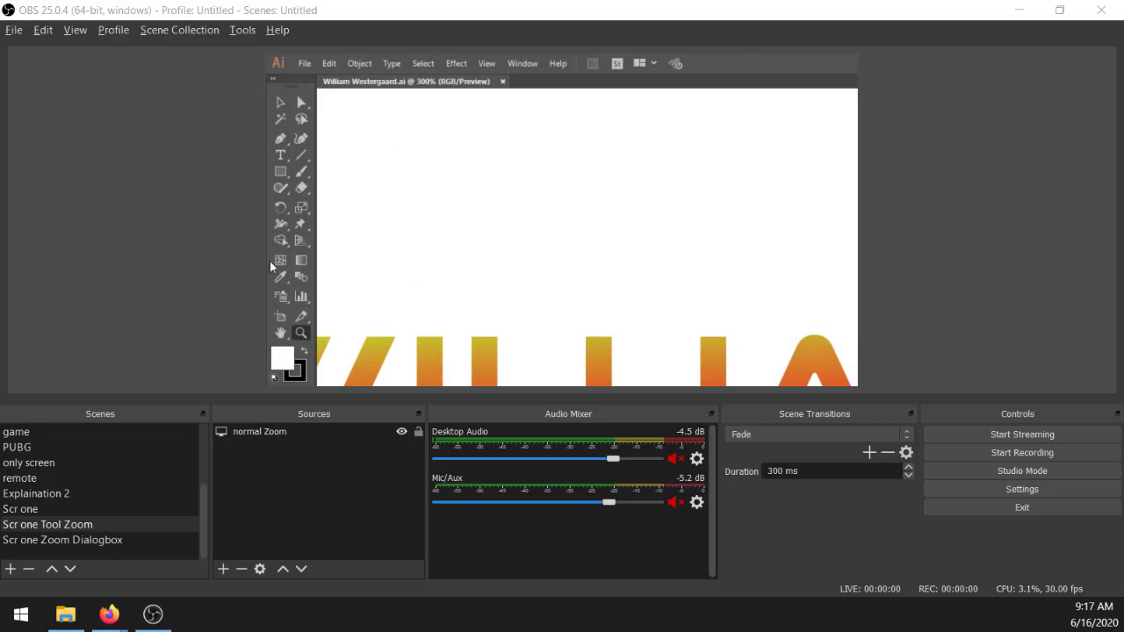
left_click(301, 195)
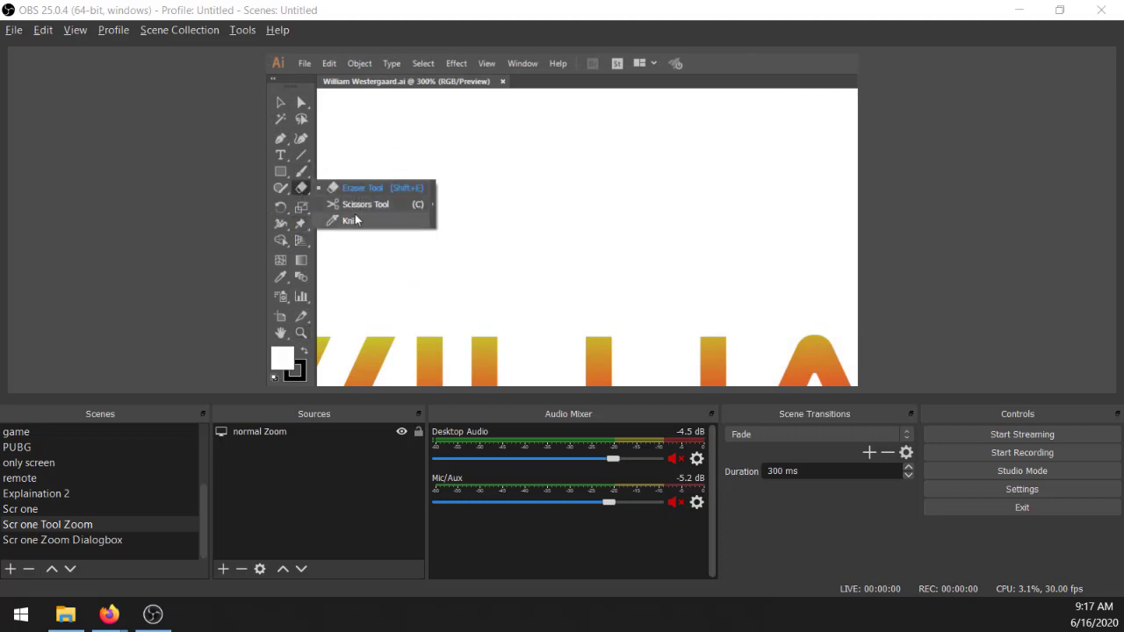
left_click(281, 188)
left_click_drag(334, 224, 532, 171)
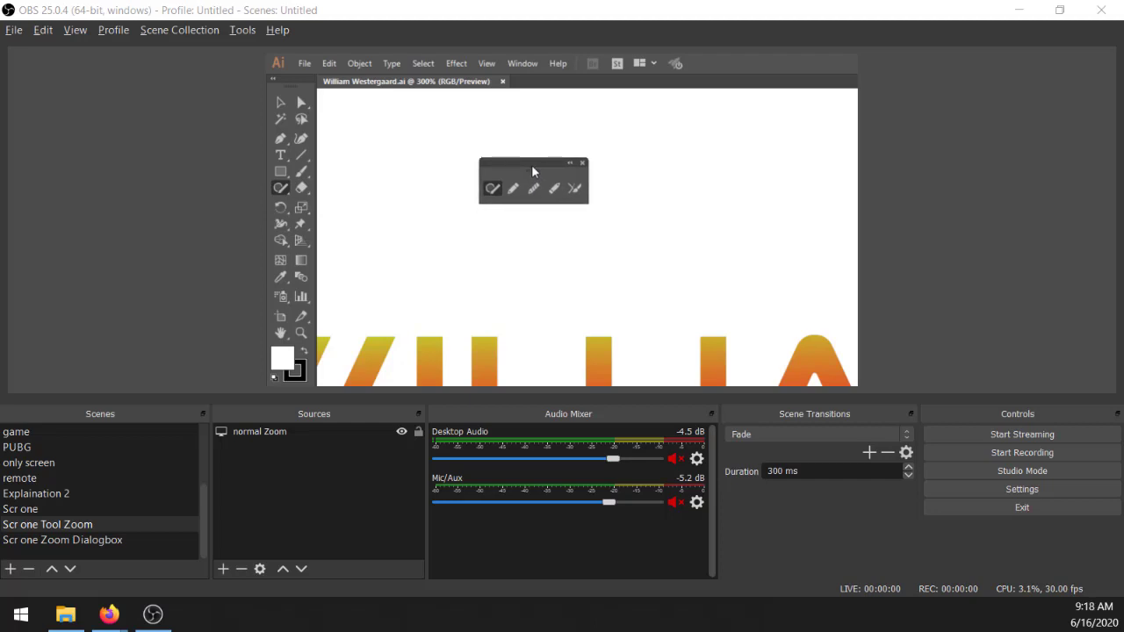
Return to the Scr one scene to view the full logo lettering, and switch to the Explaination scene.
key("Up")
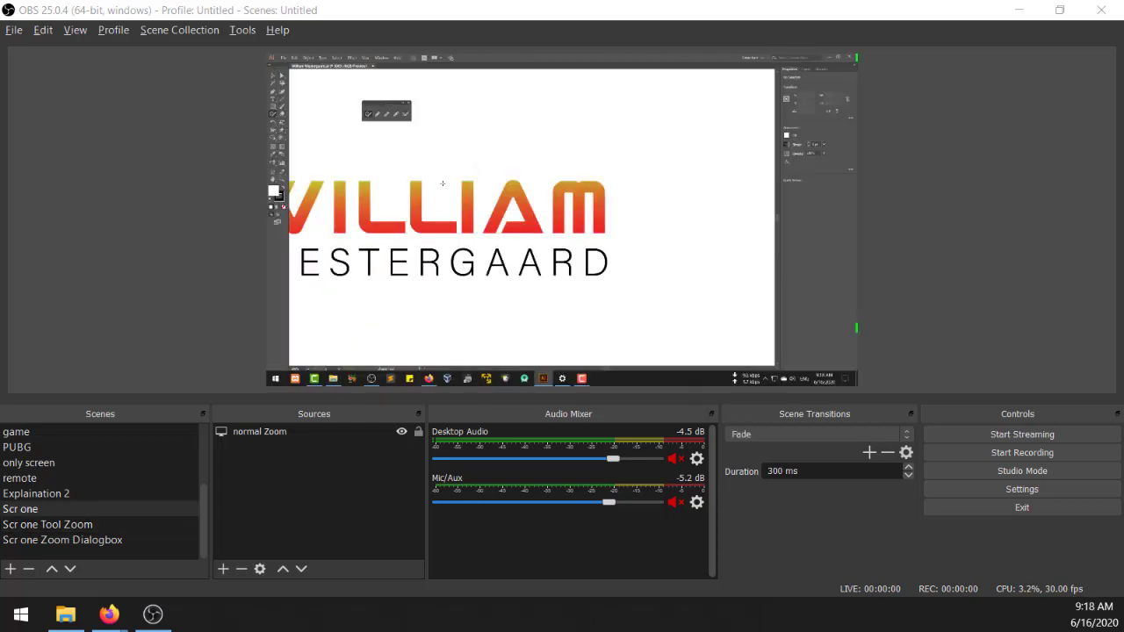
left_click_drag(402, 194, 494, 195)
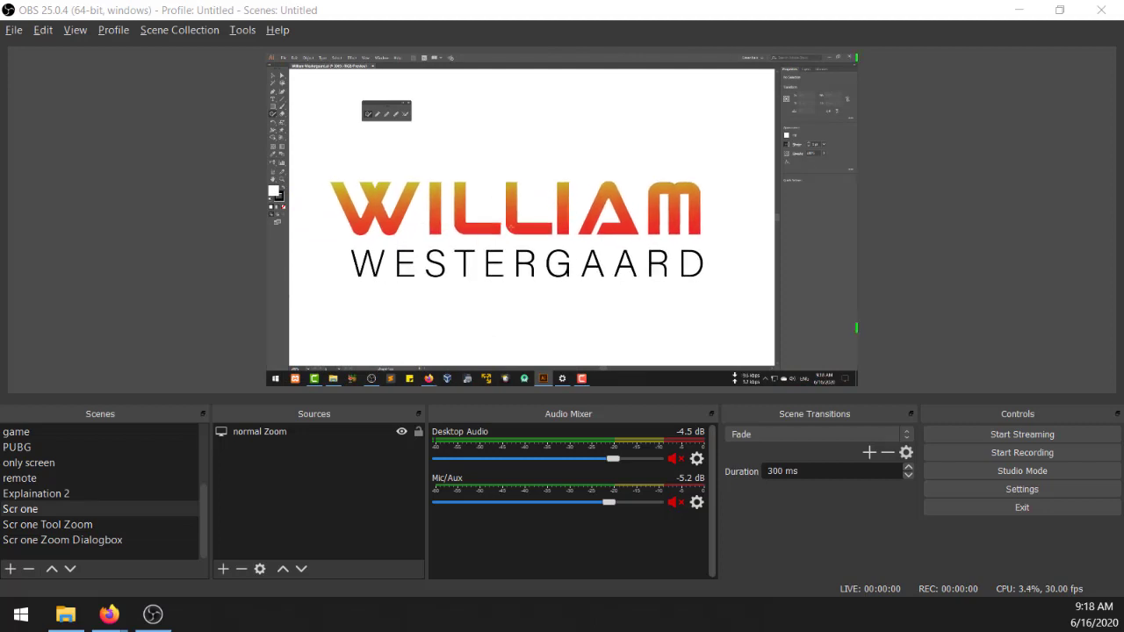
scroll(121, 507, "up", 2)
left_click(90, 445)
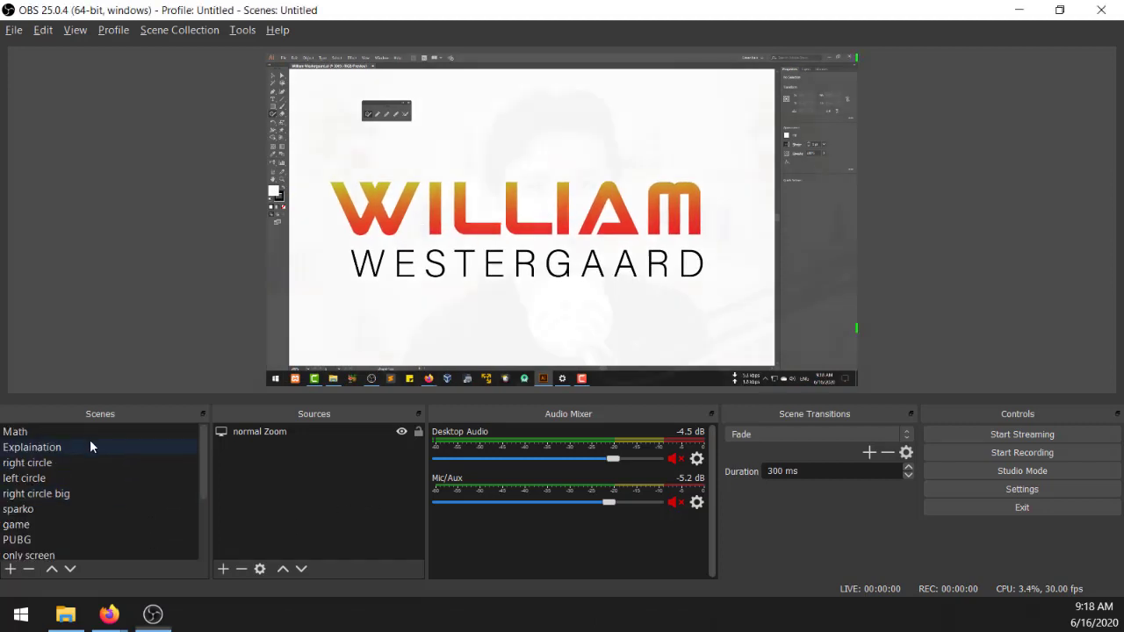